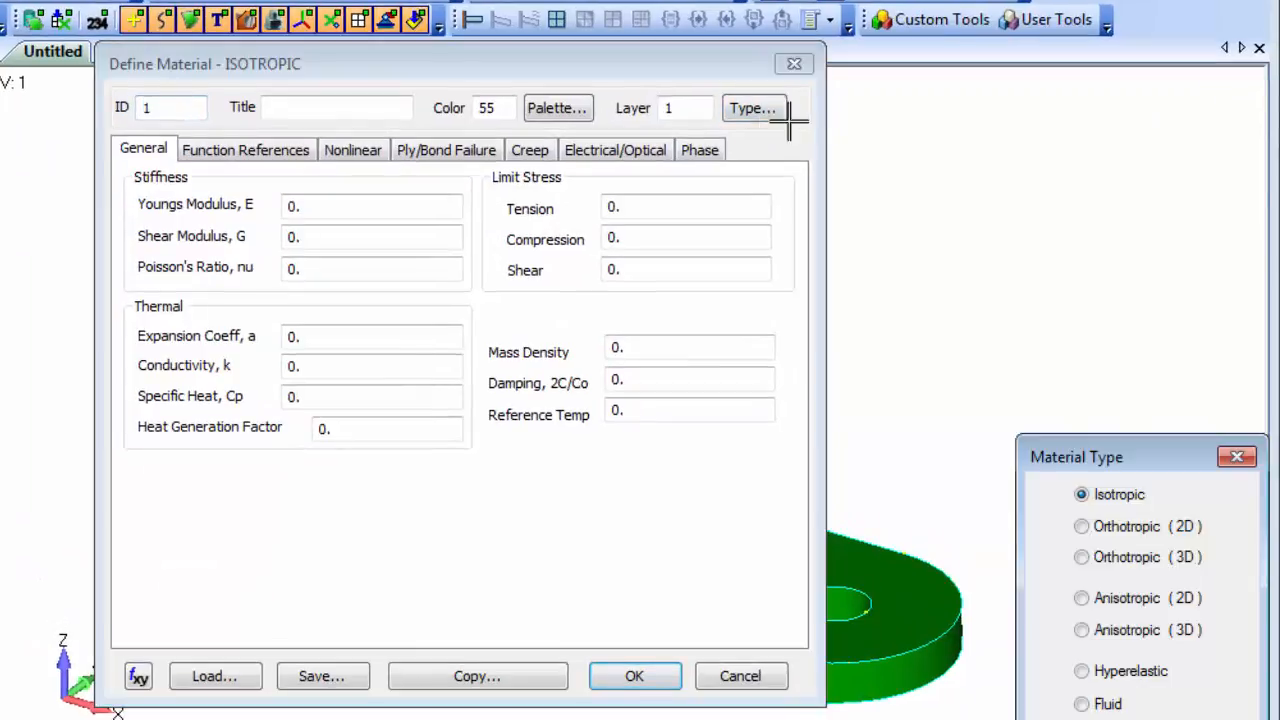
Load Aluminum 2024 Annealed Wrought from the material library and save it as material 1.
{"action": "left_click_drag", "start_coordinate": [1157, 455], "coordinate": [990, 225]}
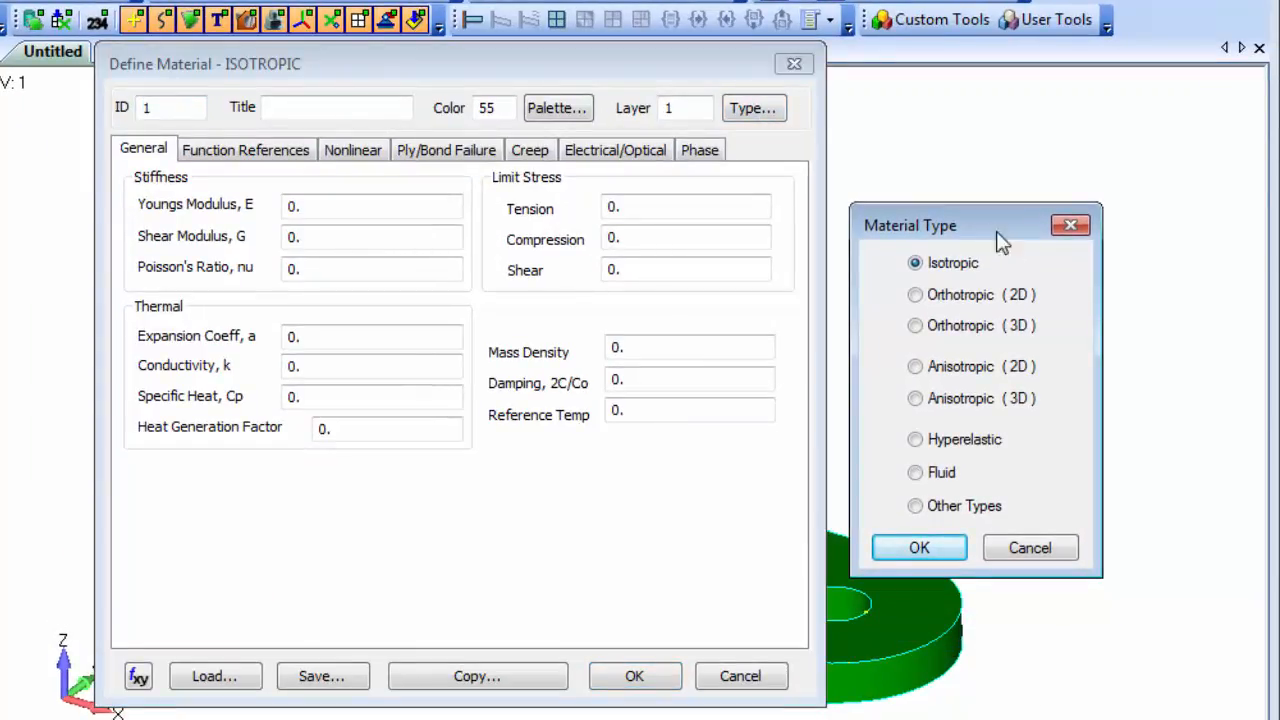
{"action": "left_click", "coordinate": [1045, 552]}
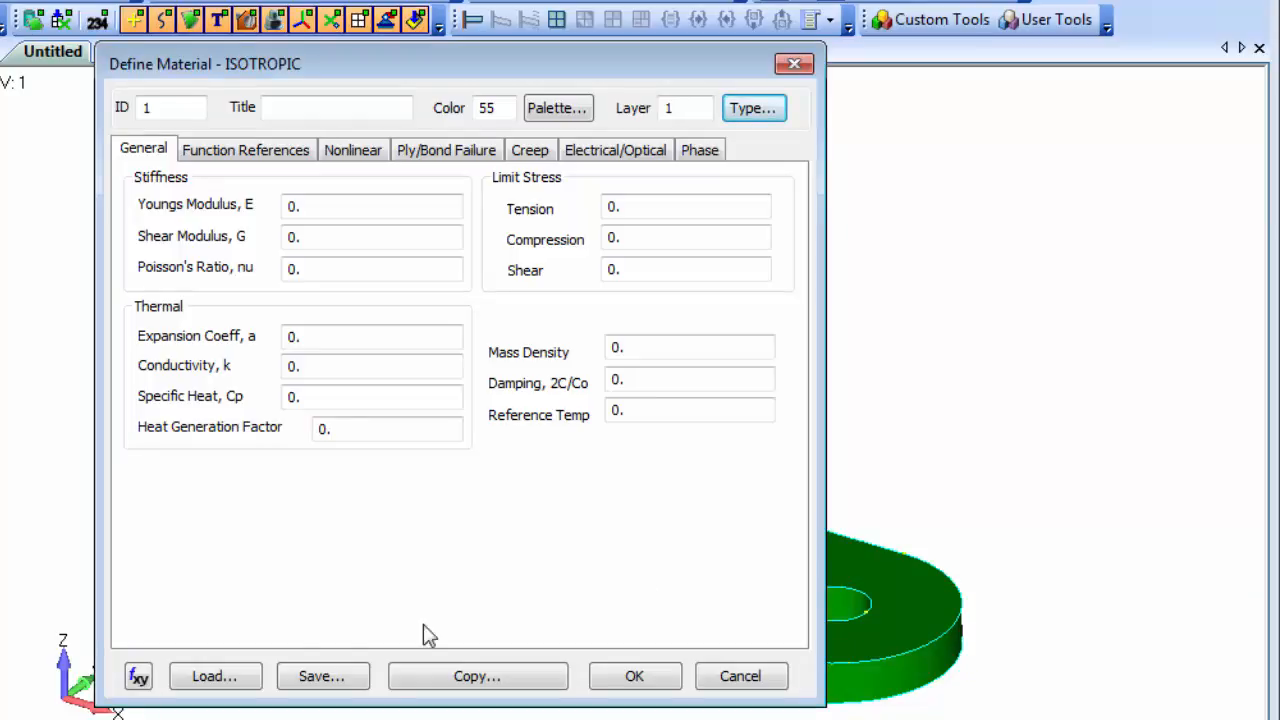
{"action": "left_click", "coordinate": [188, 680]}
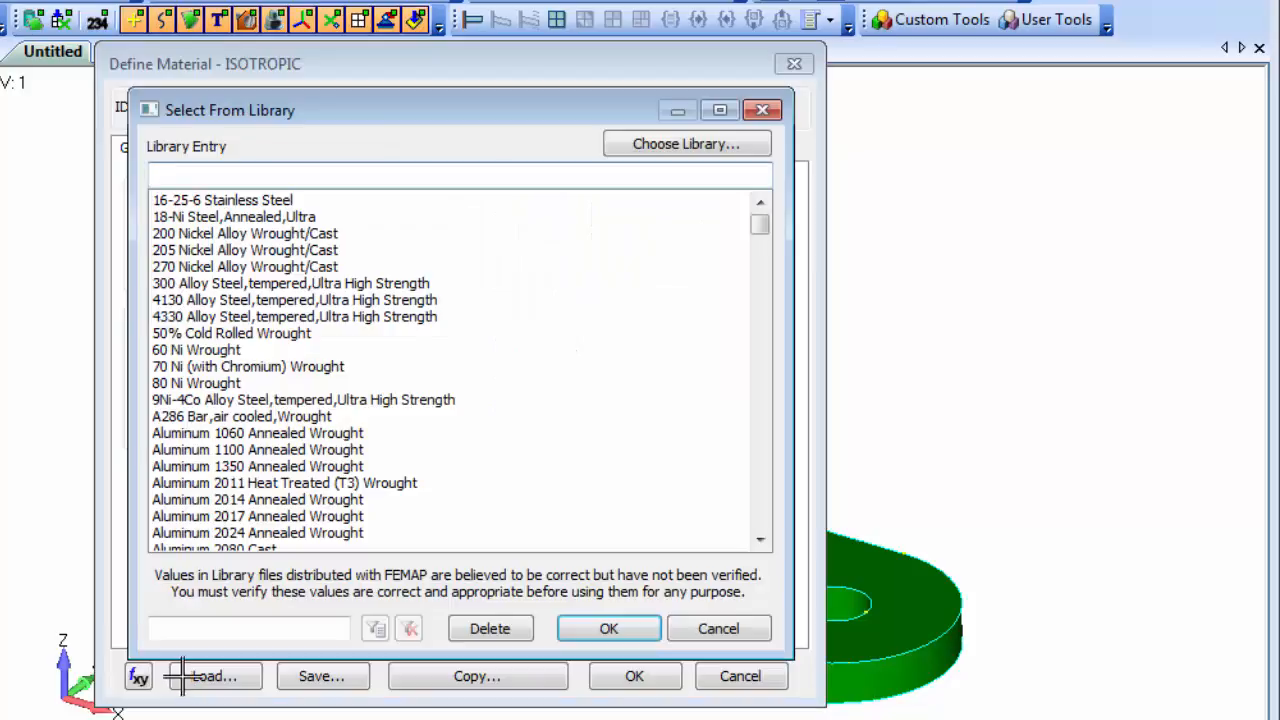
{"action": "left_click", "coordinate": [281, 535]}
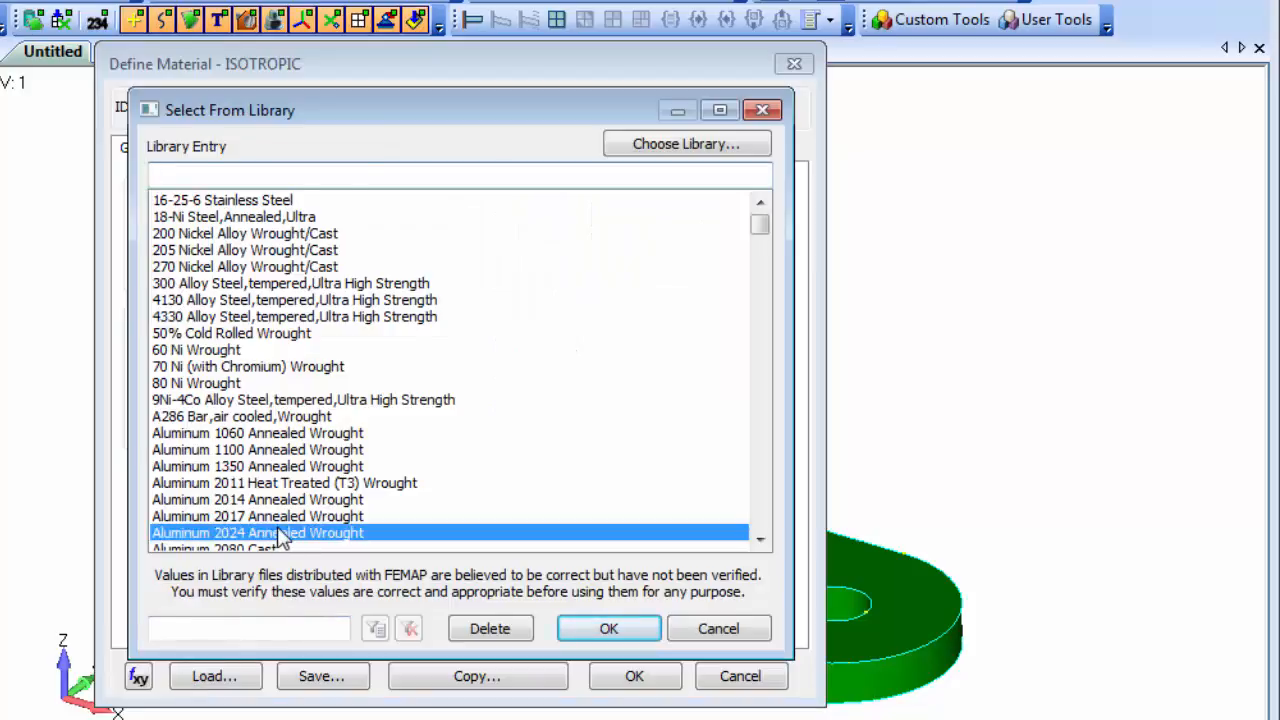
{"action": "left_click", "coordinate": [619, 626]}
{"action": "left_click", "coordinate": [634, 676]}
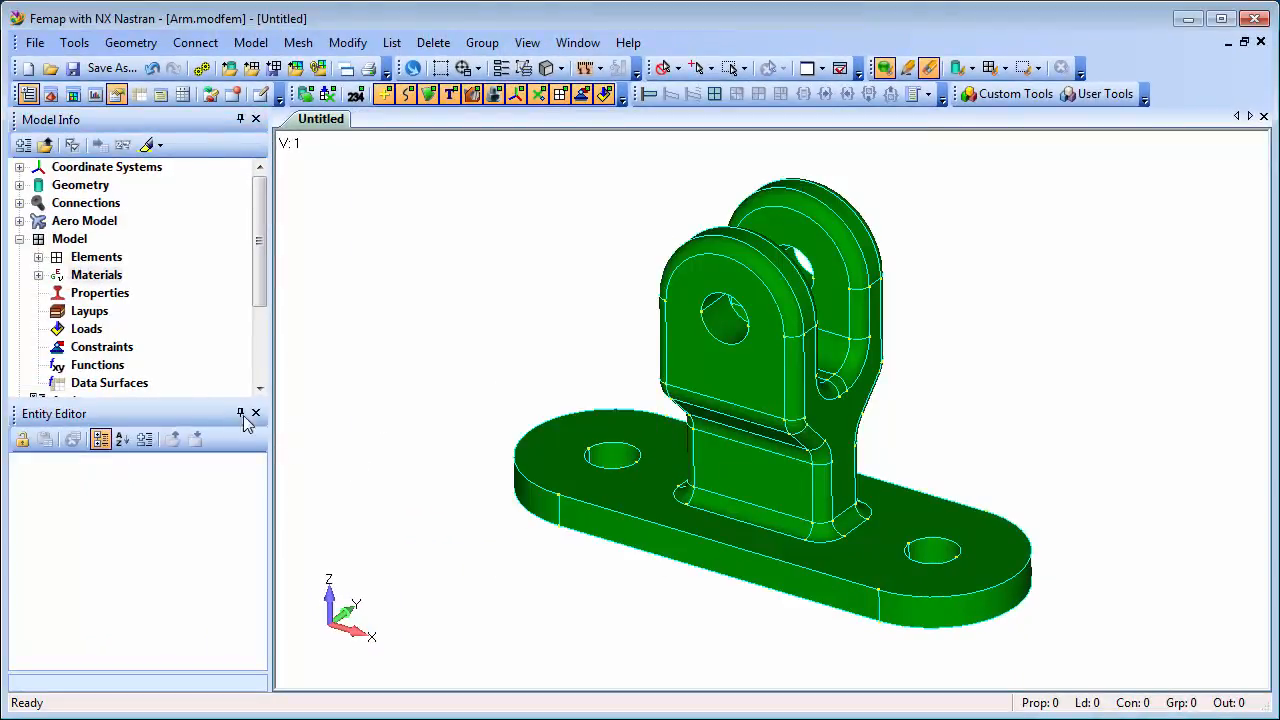
Expand Materials and review the aluminum's values (density 2.768E-9, E 73084.5, Nu 0.33).
{"action": "left_click", "coordinate": [38, 275]}
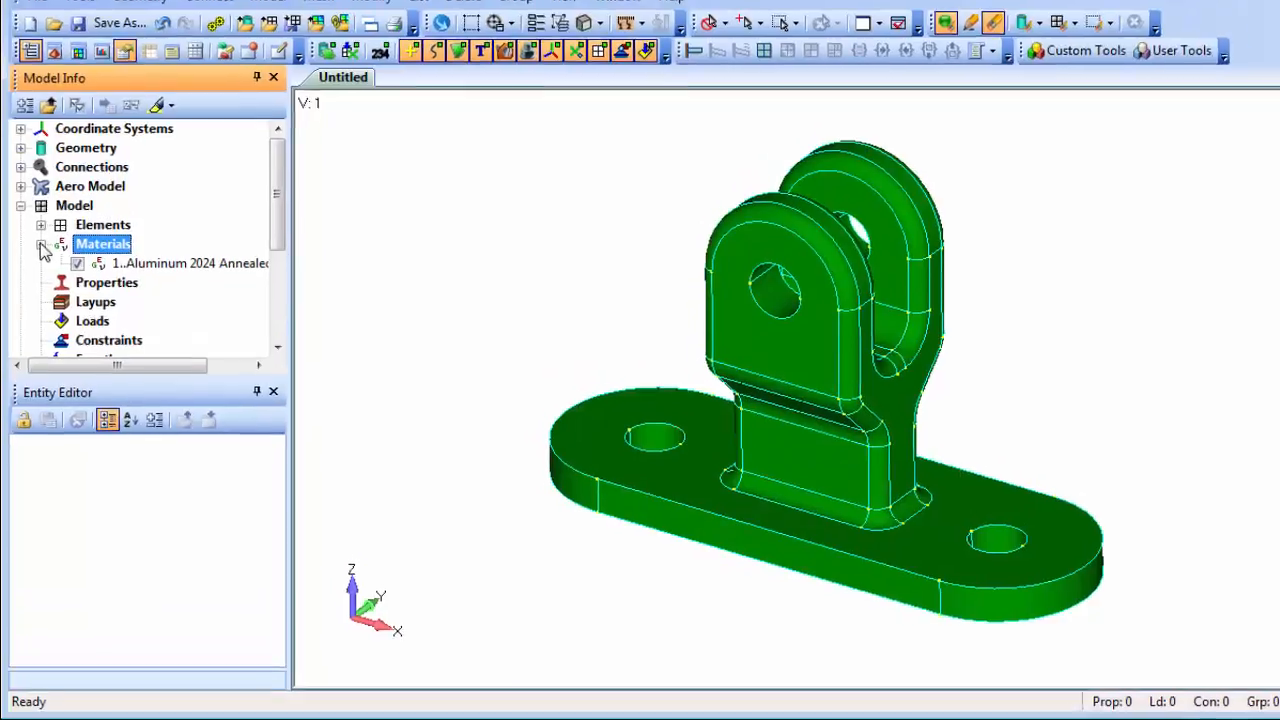
{"action": "left_click", "coordinate": [164, 227]}
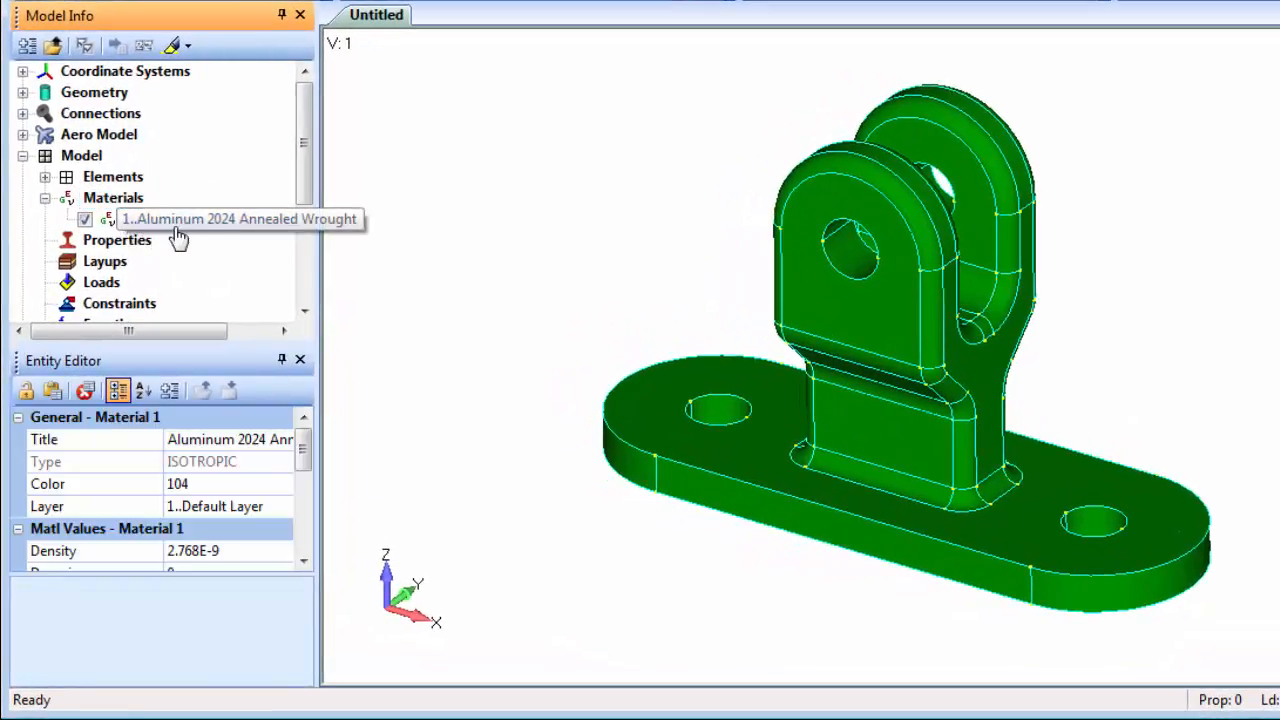
{"action": "left_click_drag", "start_coordinate": [211, 571], "coordinate": [212, 690]}
{"action": "mouse_move", "coordinate": [309, 500]}
{"action": "left_mouse_down"}
{"action": "mouse_move", "coordinate": [312, 598]}
{"action": "mouse_move", "coordinate": [309, 505]}
{"action": "left_mouse_up"}
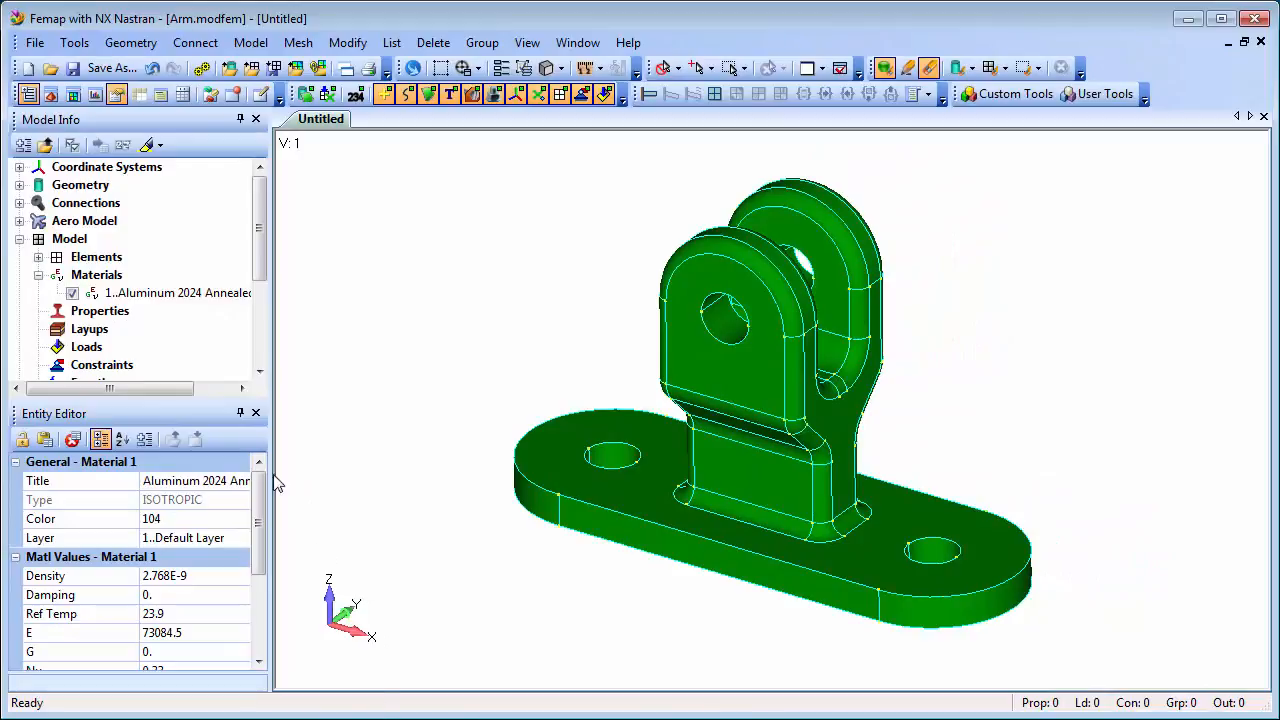
Start a new element property and set its type to Solid.
{"action": "right_click", "coordinate": [104, 314]}
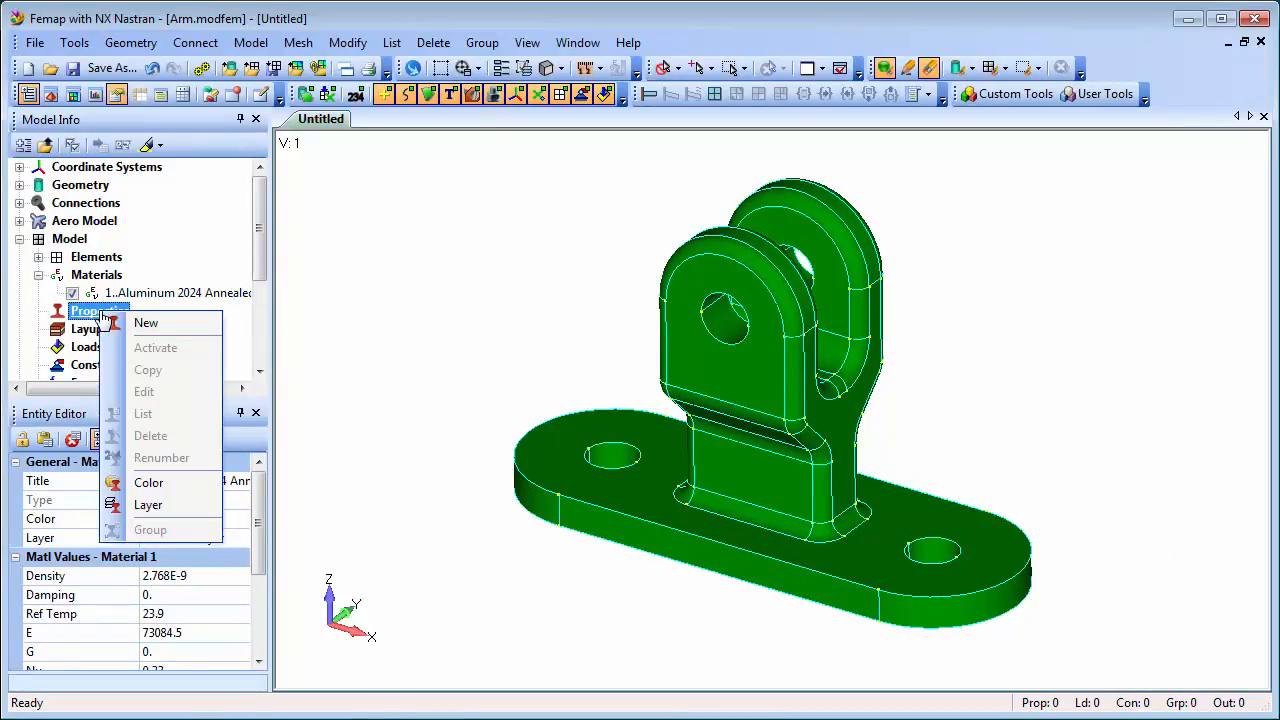
{"action": "left_click", "coordinate": [186, 330]}
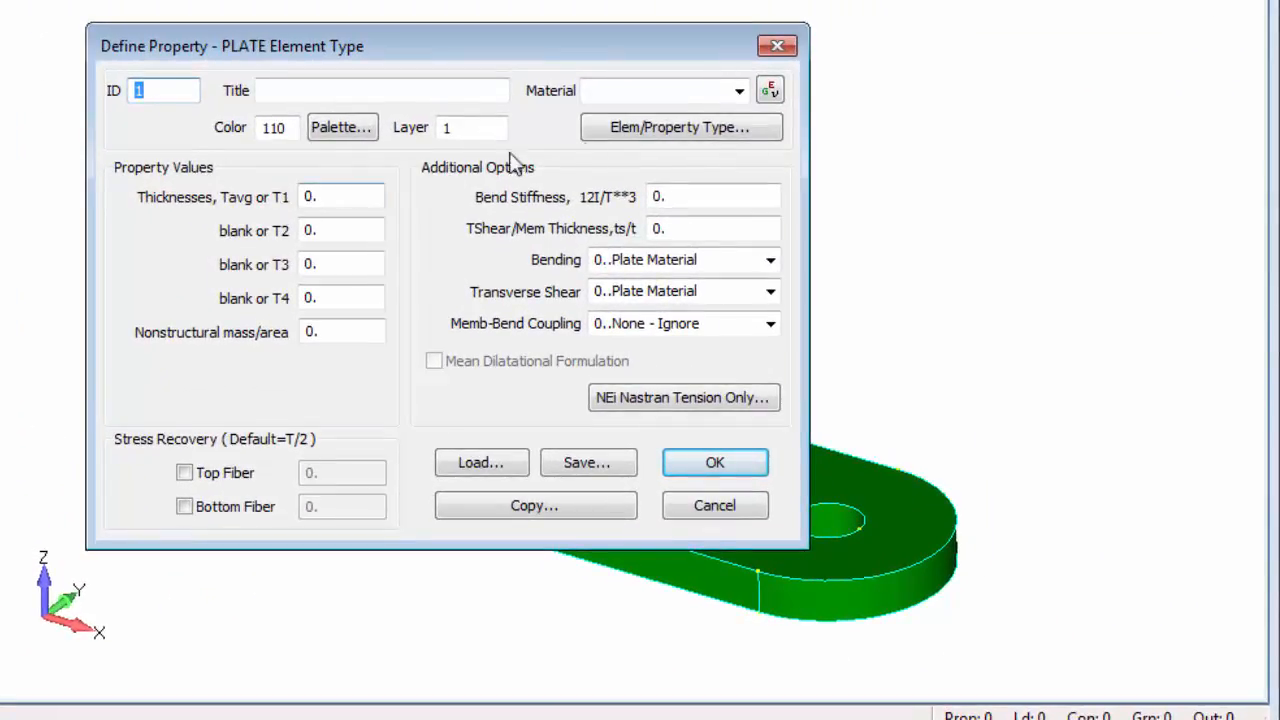
{"action": "left_click", "coordinate": [672, 135]}
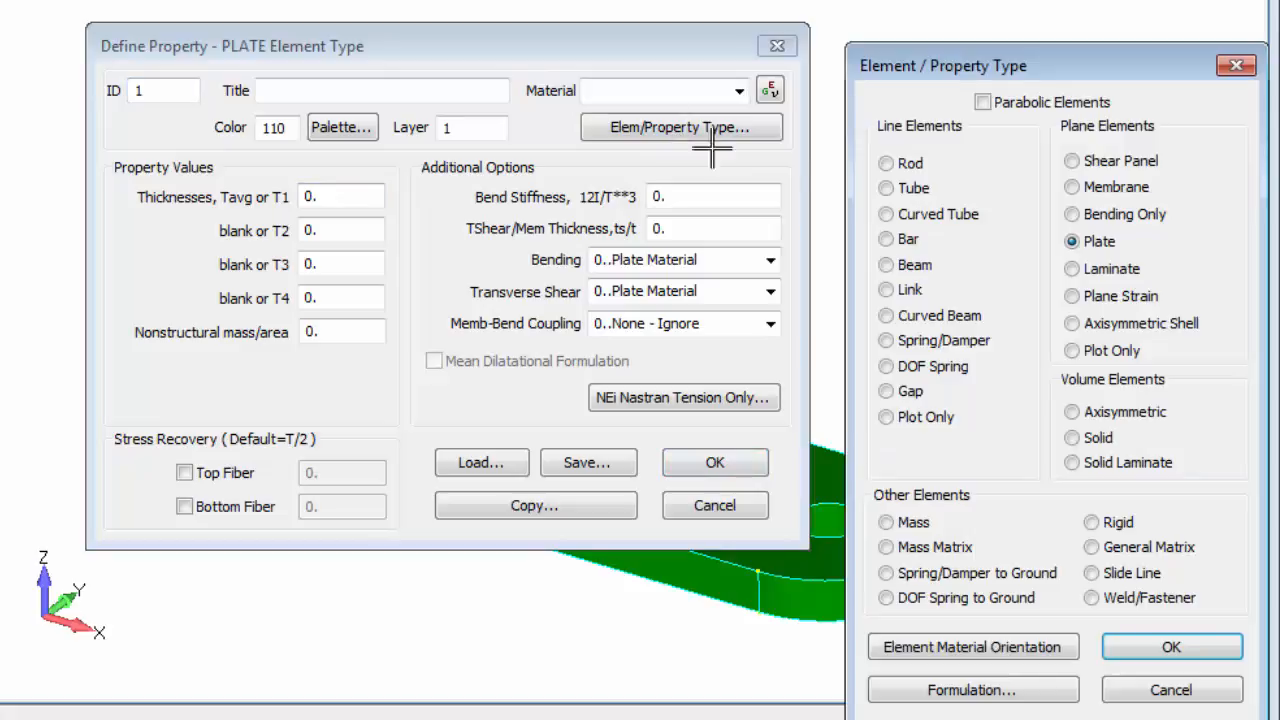
{"action": "left_click", "coordinate": [1075, 440]}
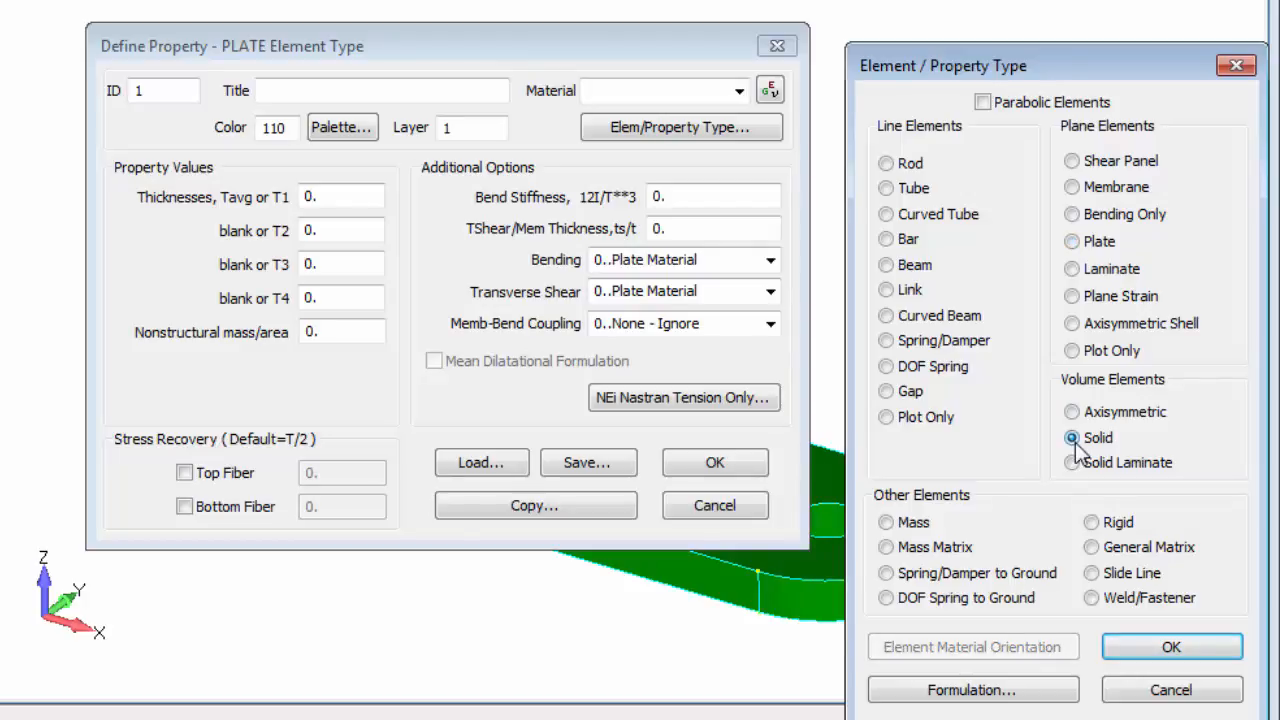
{"action": "left_click", "coordinate": [1172, 650]}
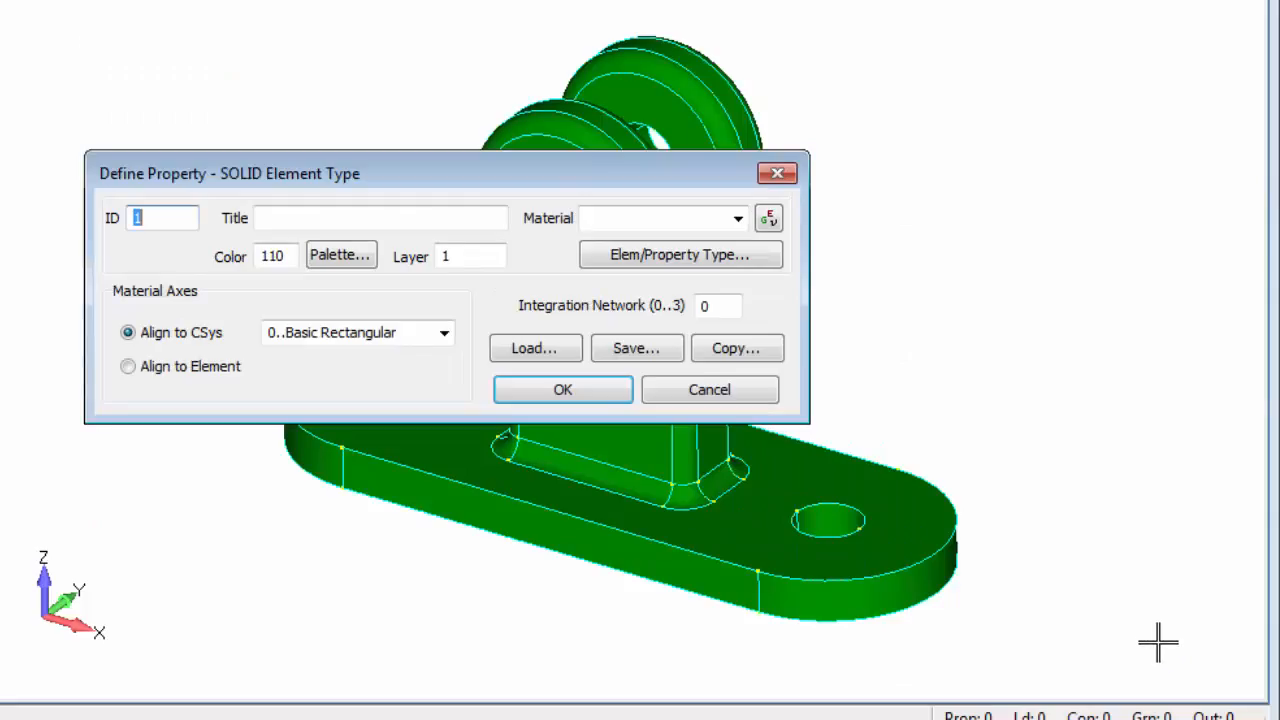
Assign the Aluminum 2024 material, title the property 'Al 2024 Solid', and save it.
{"action": "left_click", "coordinate": [742, 220]}
{"action": "left_click", "coordinate": [728, 243]}
{"action": "left_click", "coordinate": [330, 215]}
{"action": "type", "text": "Al 2024 Solid"}
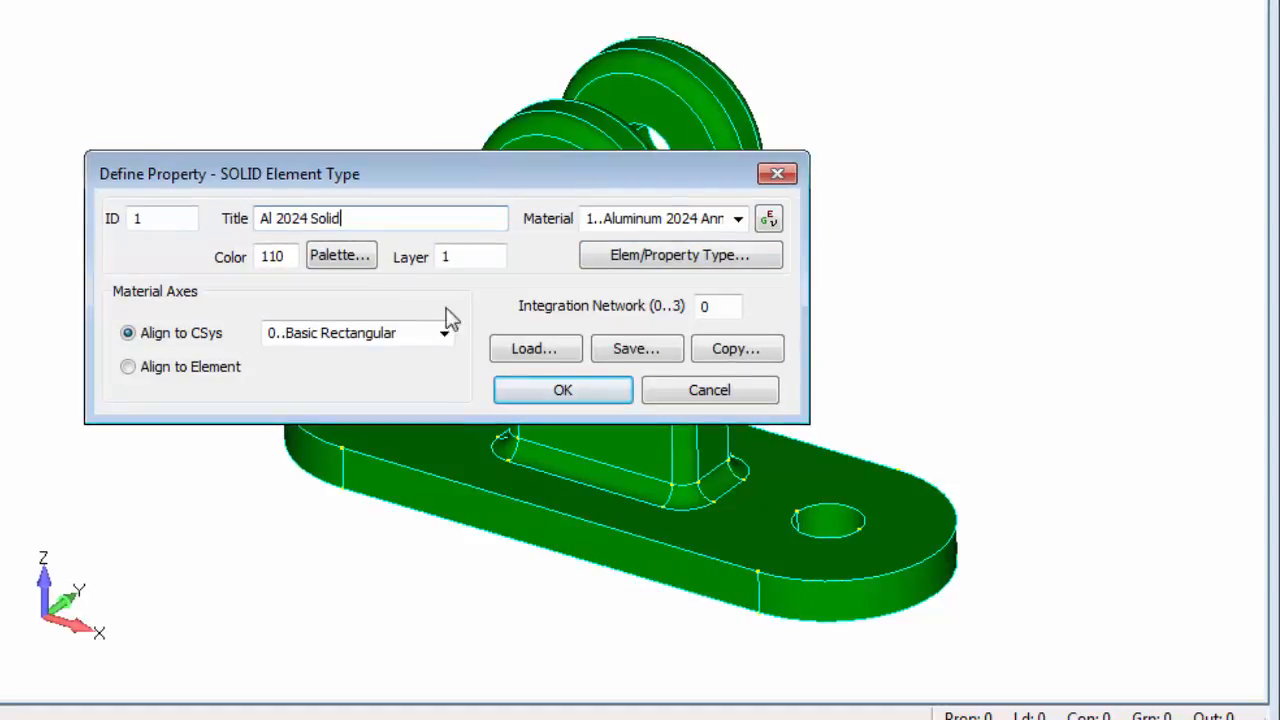
{"action": "left_click", "coordinate": [566, 390]}
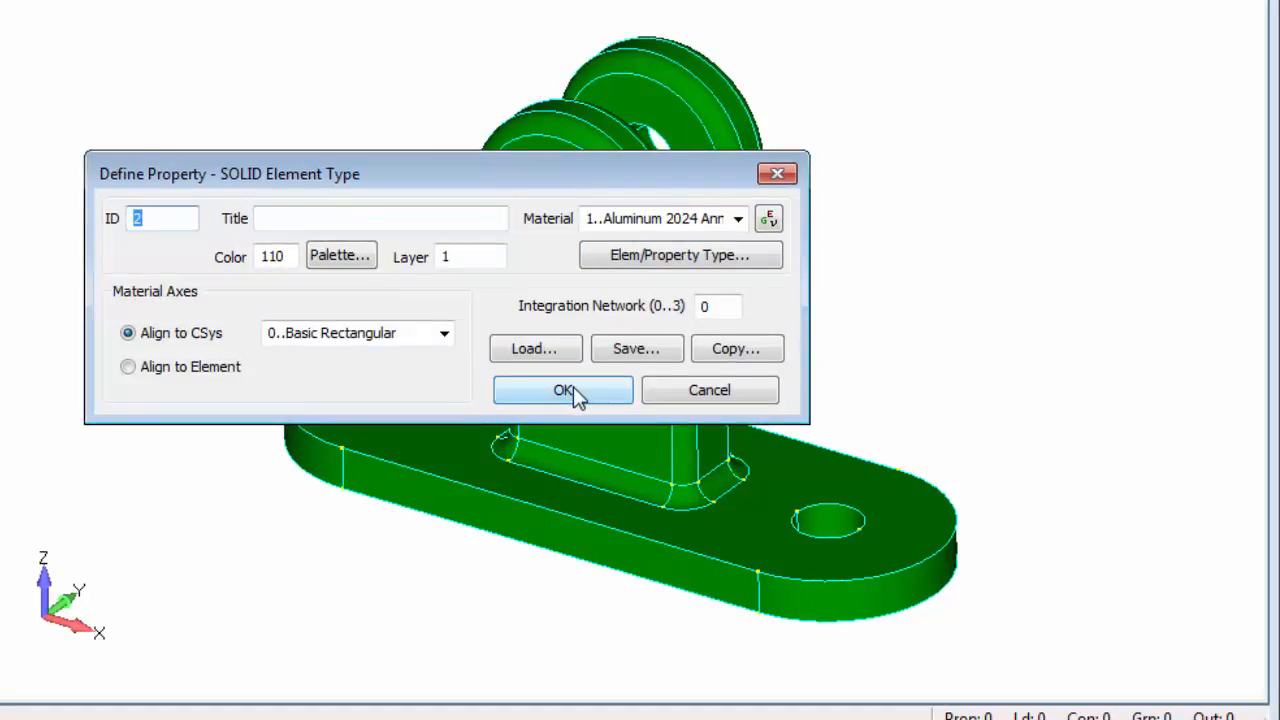
{"action": "left_click", "coordinate": [697, 392]}
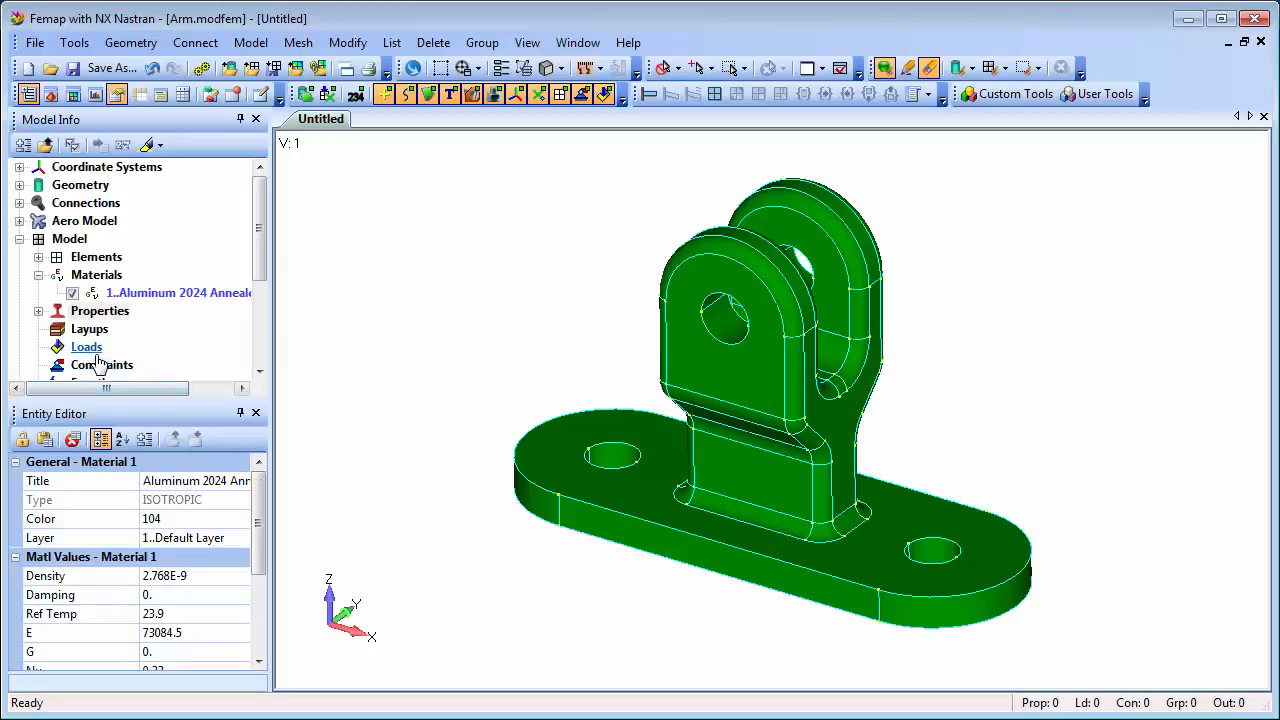
Create load set 1 named 'Bearing Load' and expand it in the model tree.
{"action": "right_click", "coordinate": [90, 355]}
{"action": "left_click", "coordinate": [150, 364]}
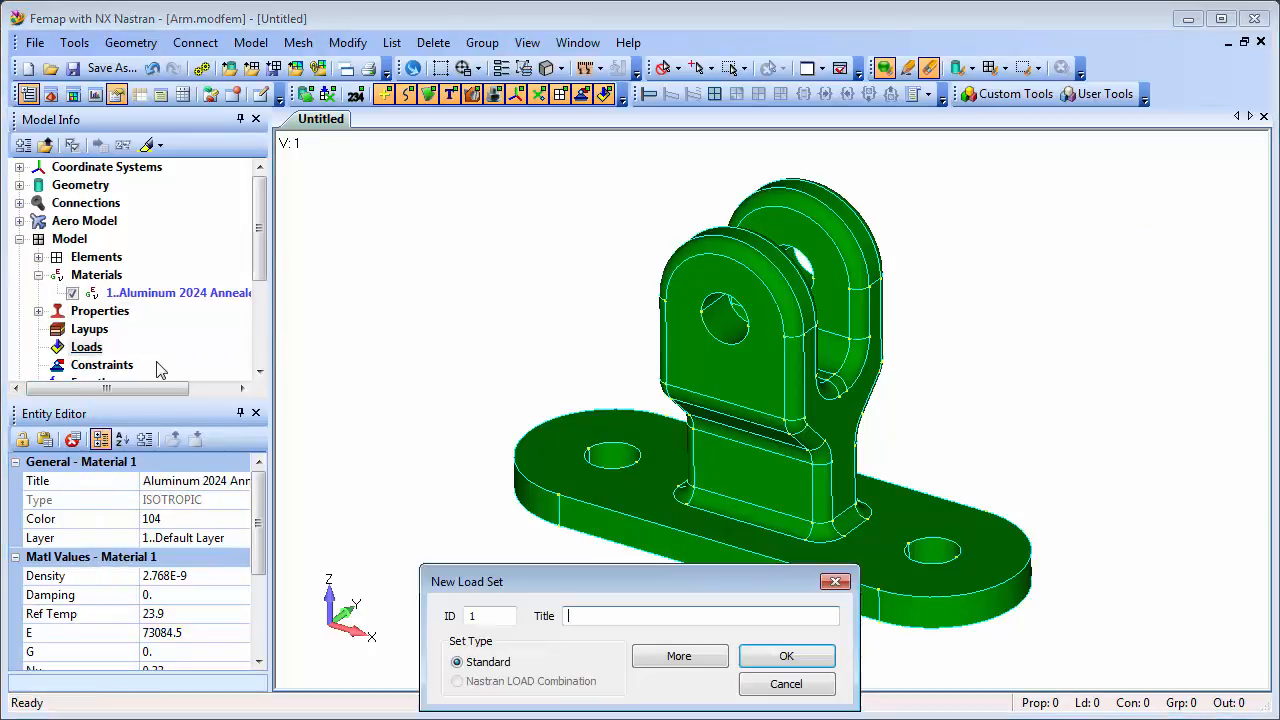
{"action": "left_click", "coordinate": [602, 617]}
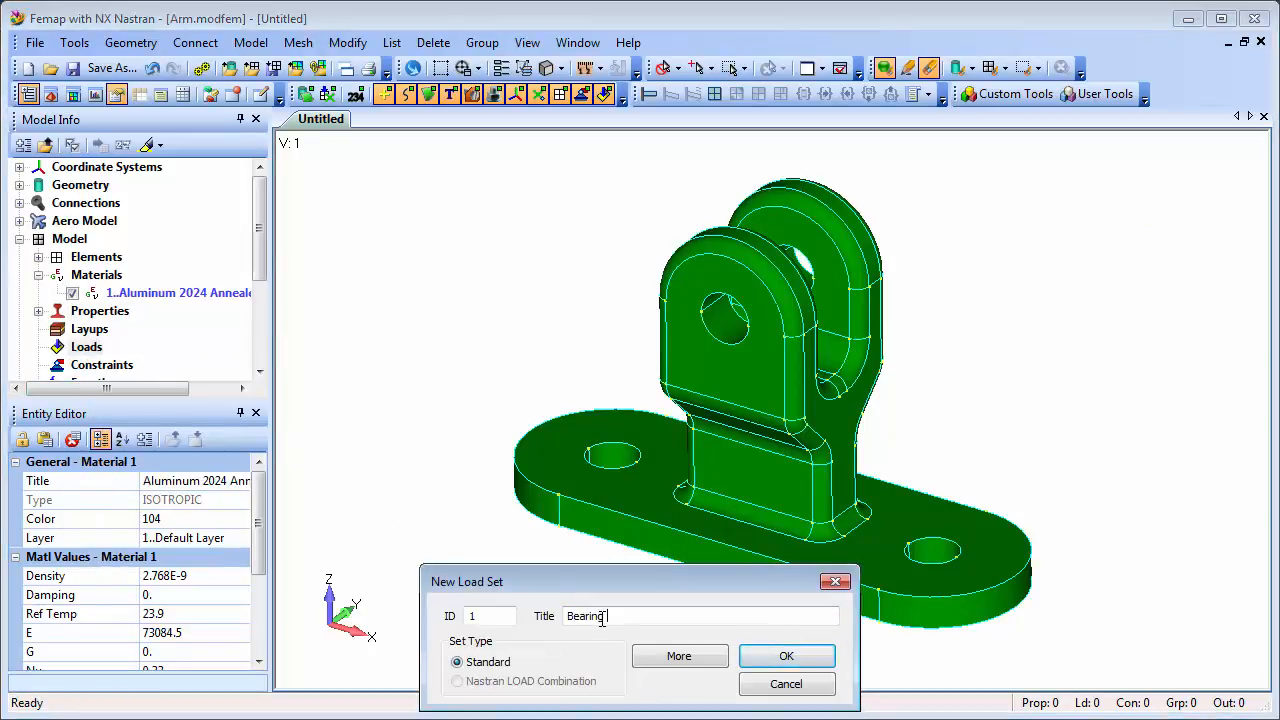
{"action": "left_click", "coordinate": [778, 656]}
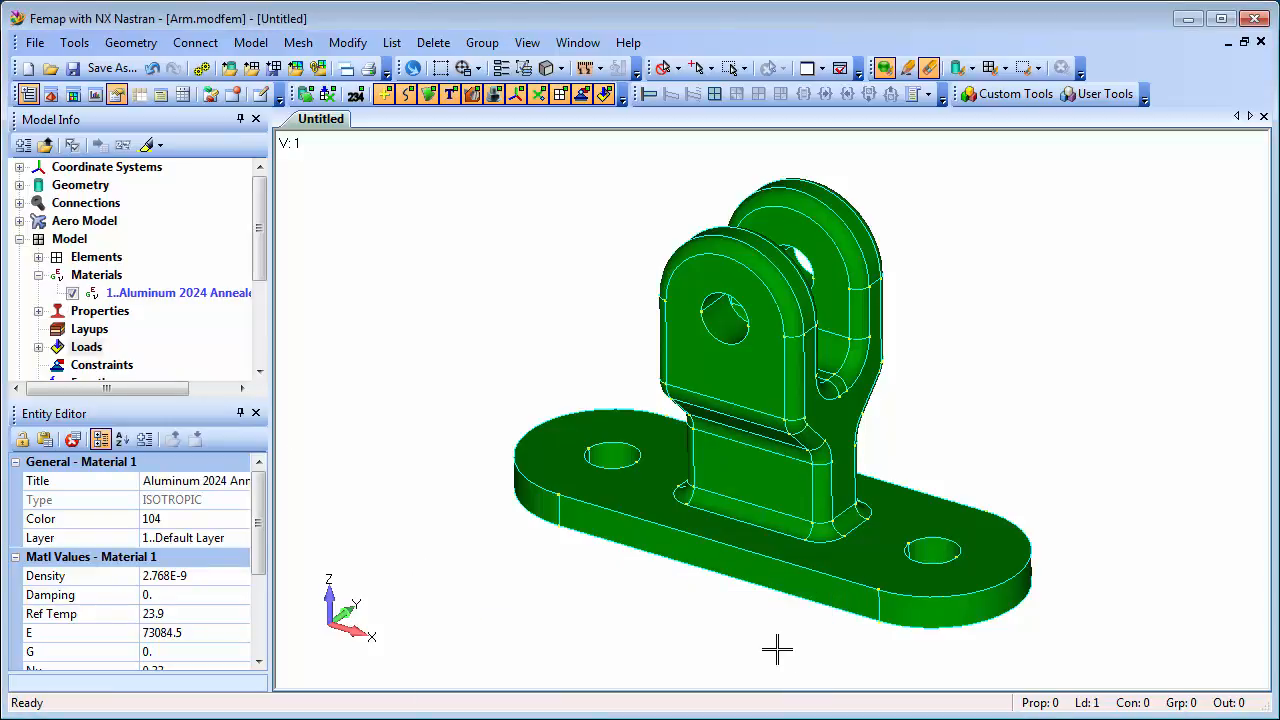
{"action": "left_click", "coordinate": [40, 346]}
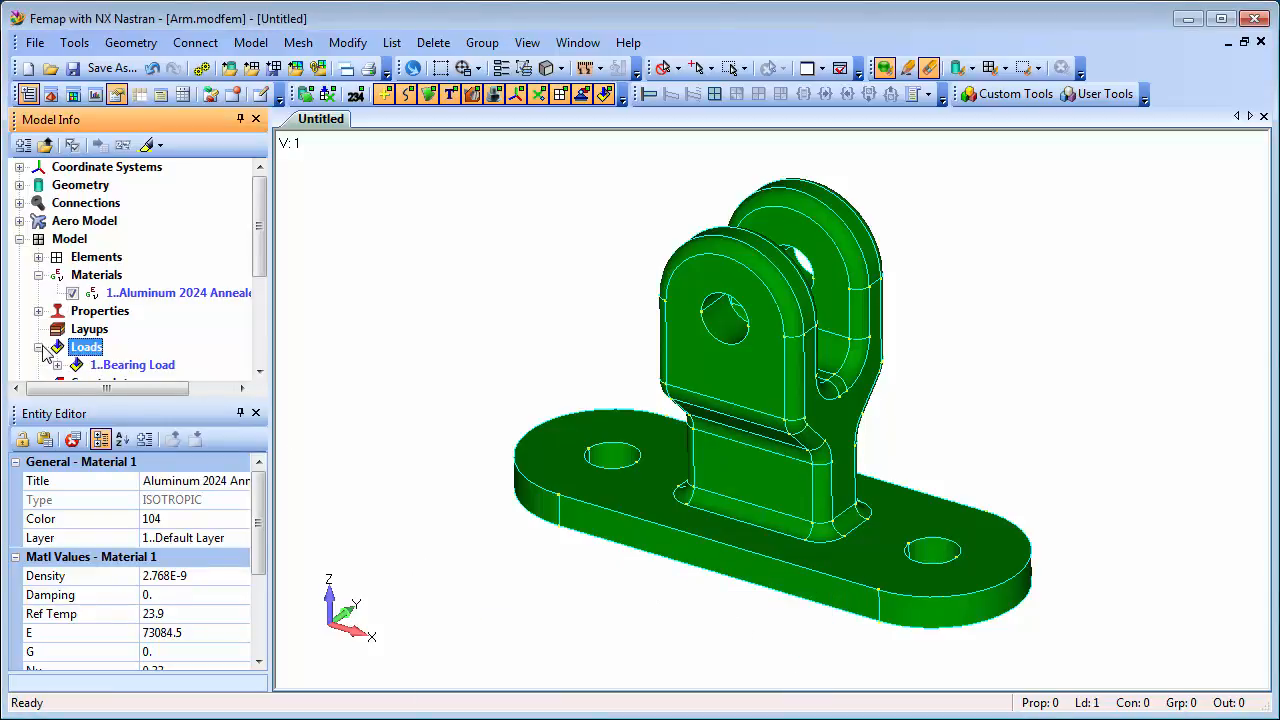
{"action": "left_click", "coordinate": [57, 364]}
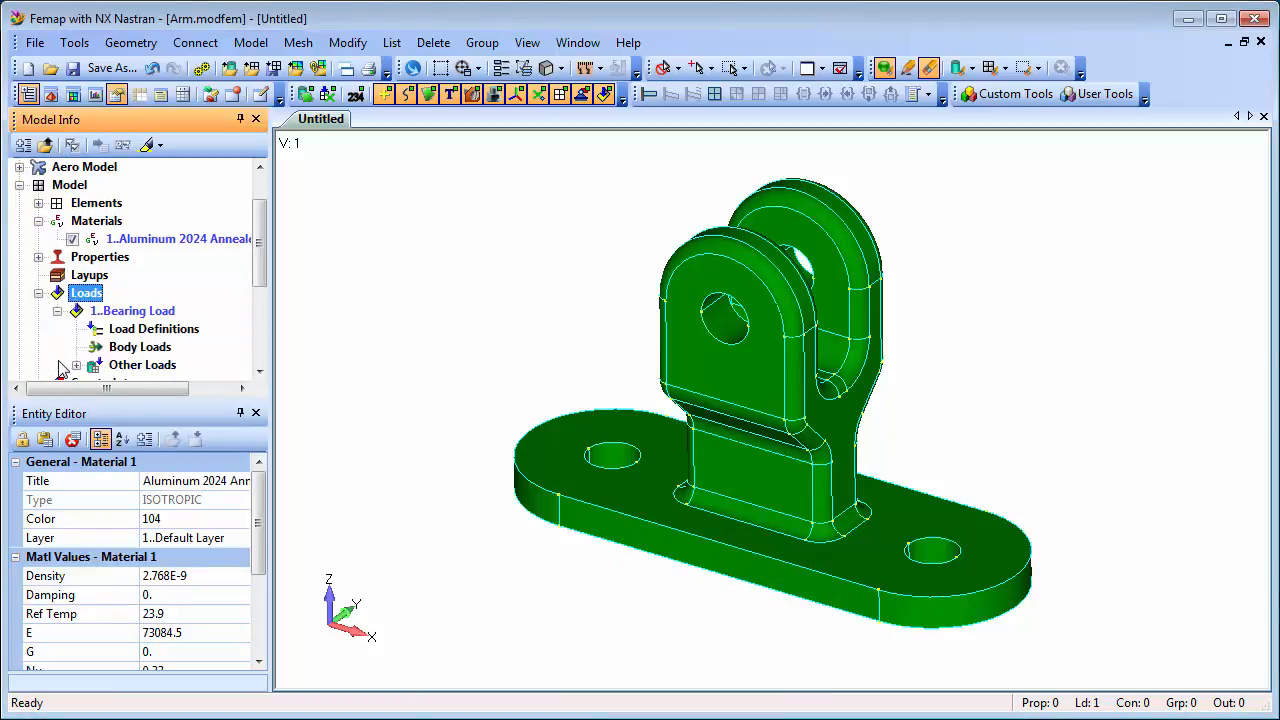
Add a load on surfaces, selecting pin-hole surfaces 28, 77, 78 and 27 on both lugs.
{"action": "right_click", "coordinate": [164, 329]}
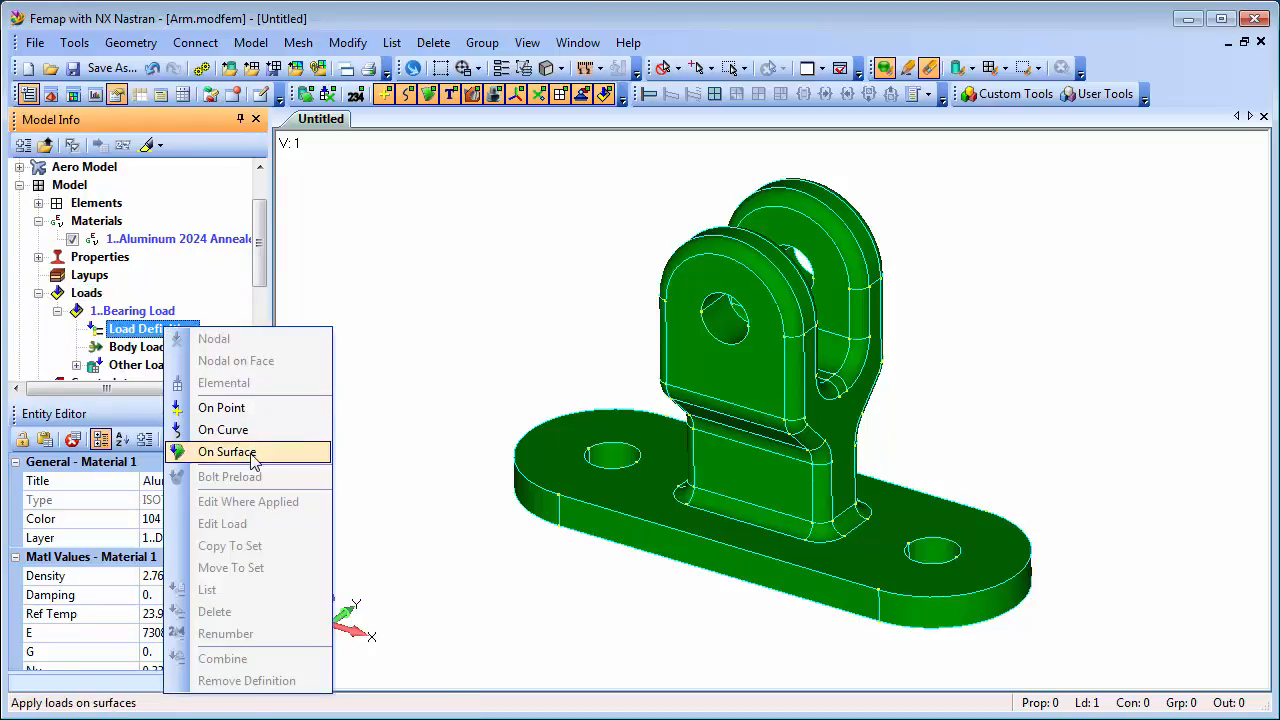
{"action": "left_click", "coordinate": [250, 452]}
{"action": "left_click", "coordinate": [727, 312]}
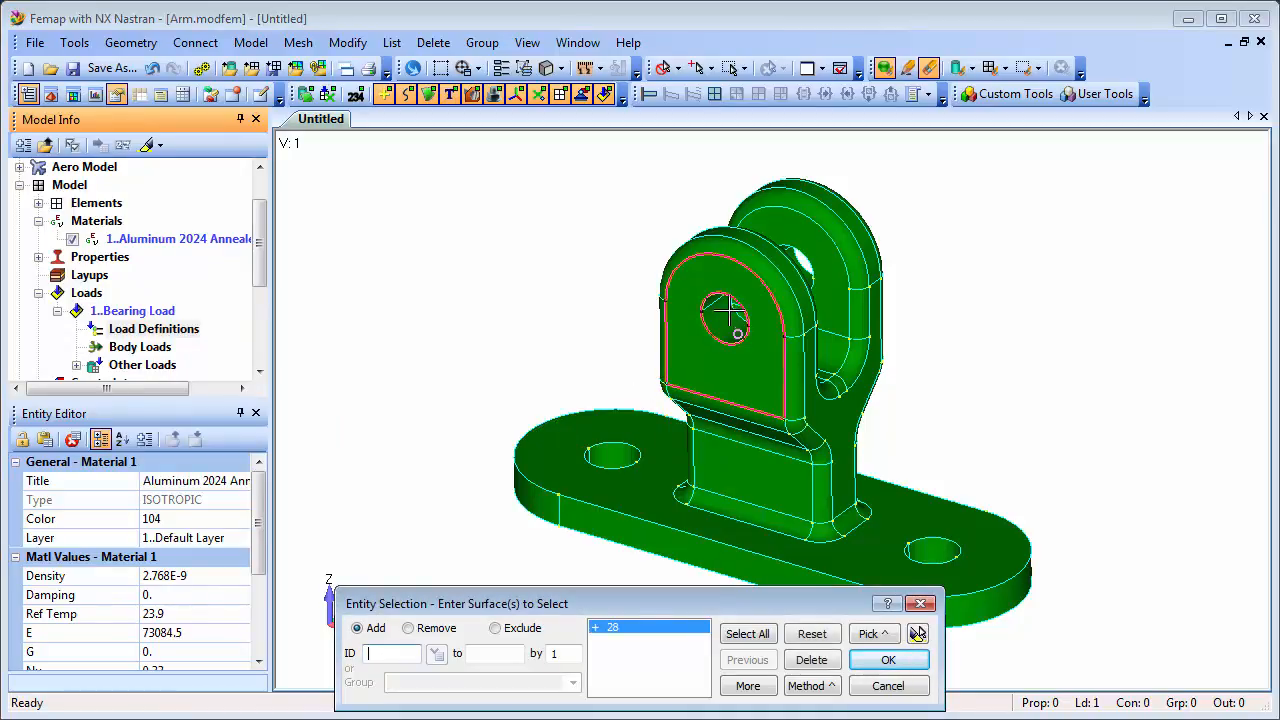
{"action": "left_click", "coordinate": [740, 290]}
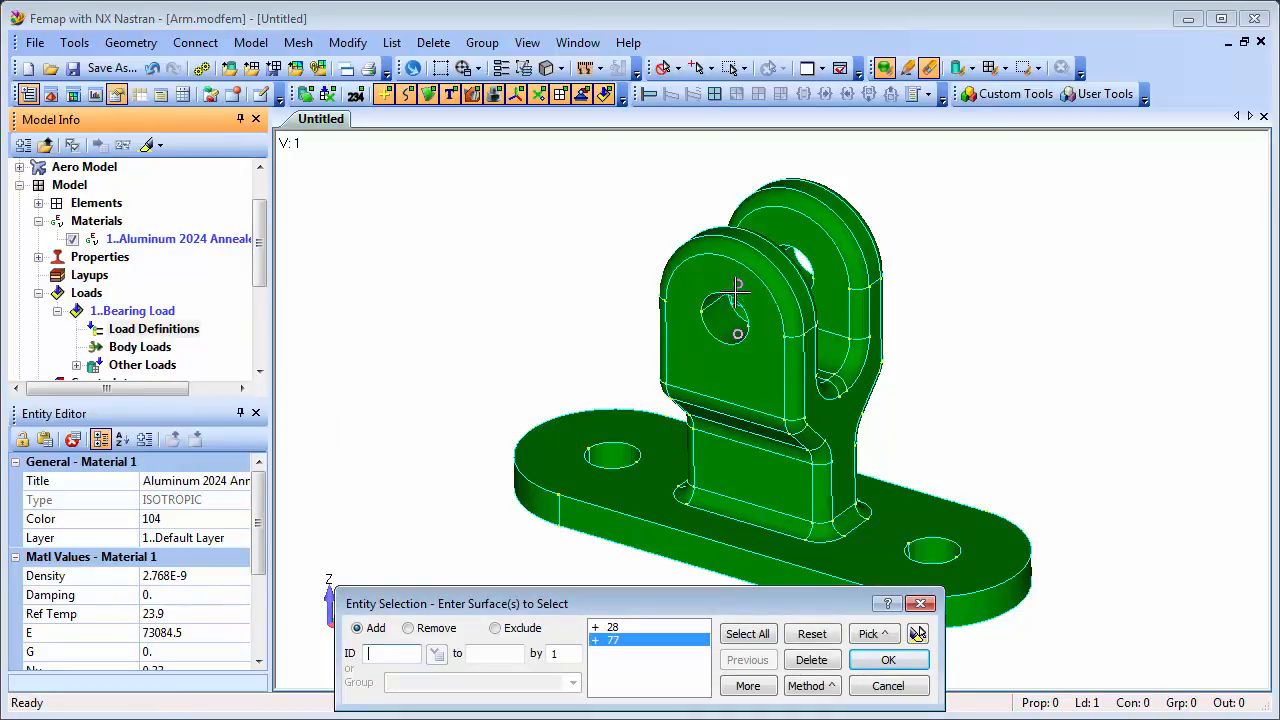
{"action": "left_click", "coordinate": [789, 245]}
{"action": "left_click", "coordinate": [801, 285]}
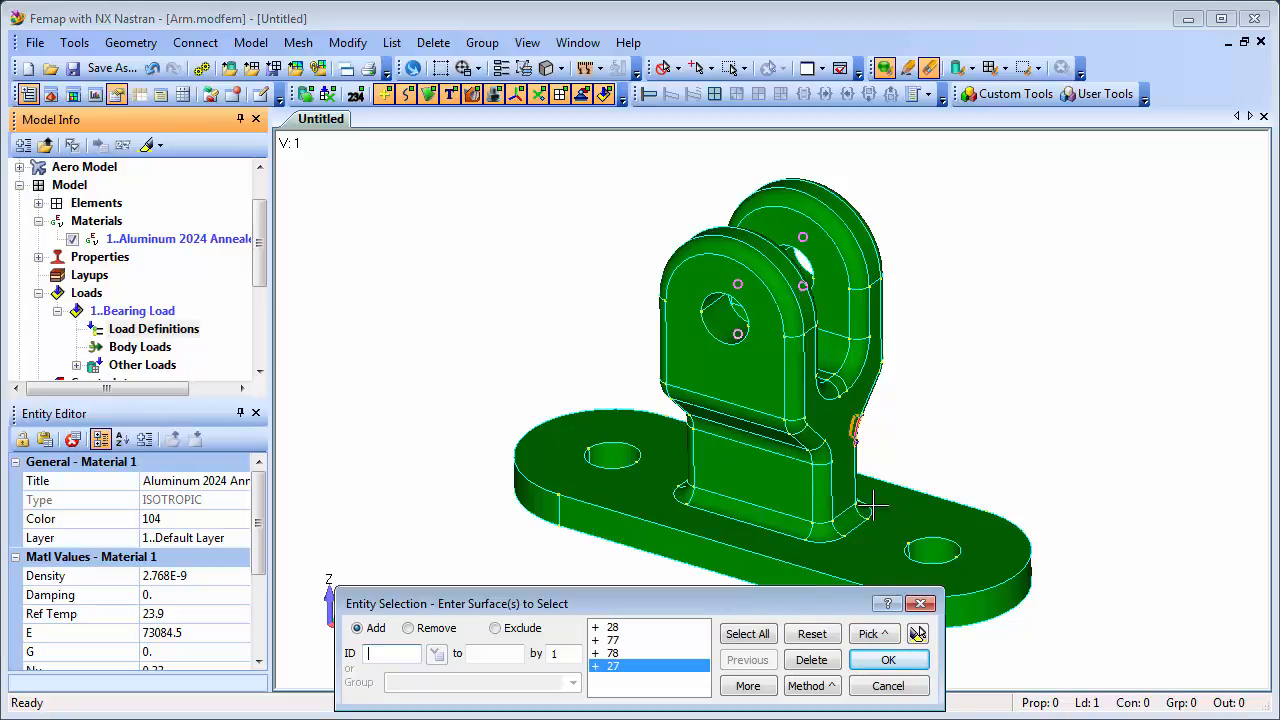
{"action": "left_click", "coordinate": [918, 634]}
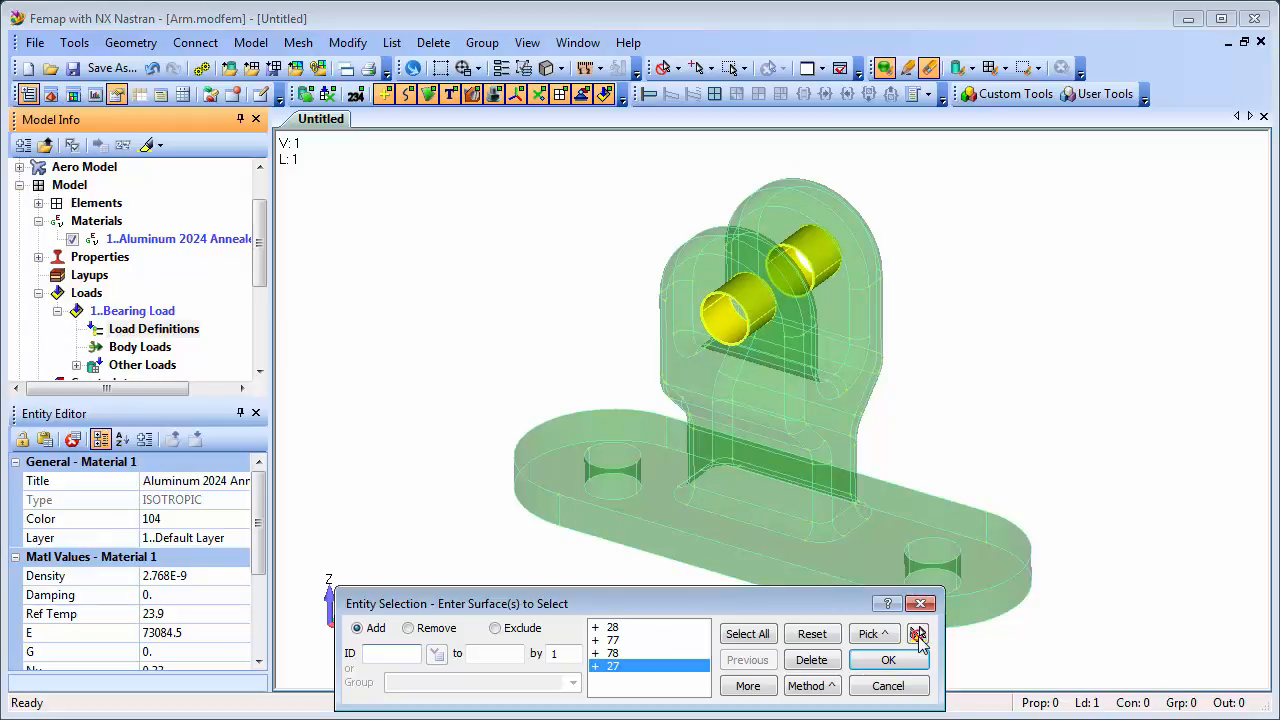
{"action": "left_click", "coordinate": [888, 660]}
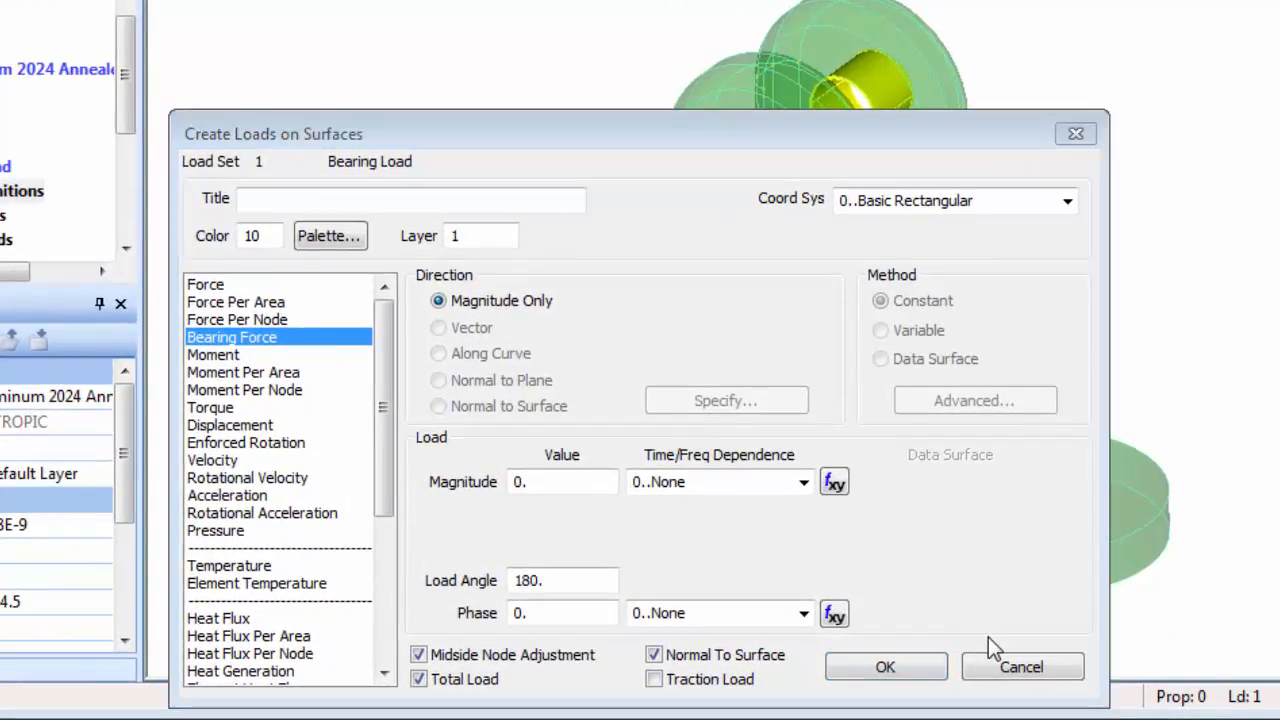
Title the load '500 N Bearing Load' with magnitude 500, not normal to surface.
{"action": "left_click", "coordinate": [272, 207]}
{"action": "type", "text": "500 N B"}
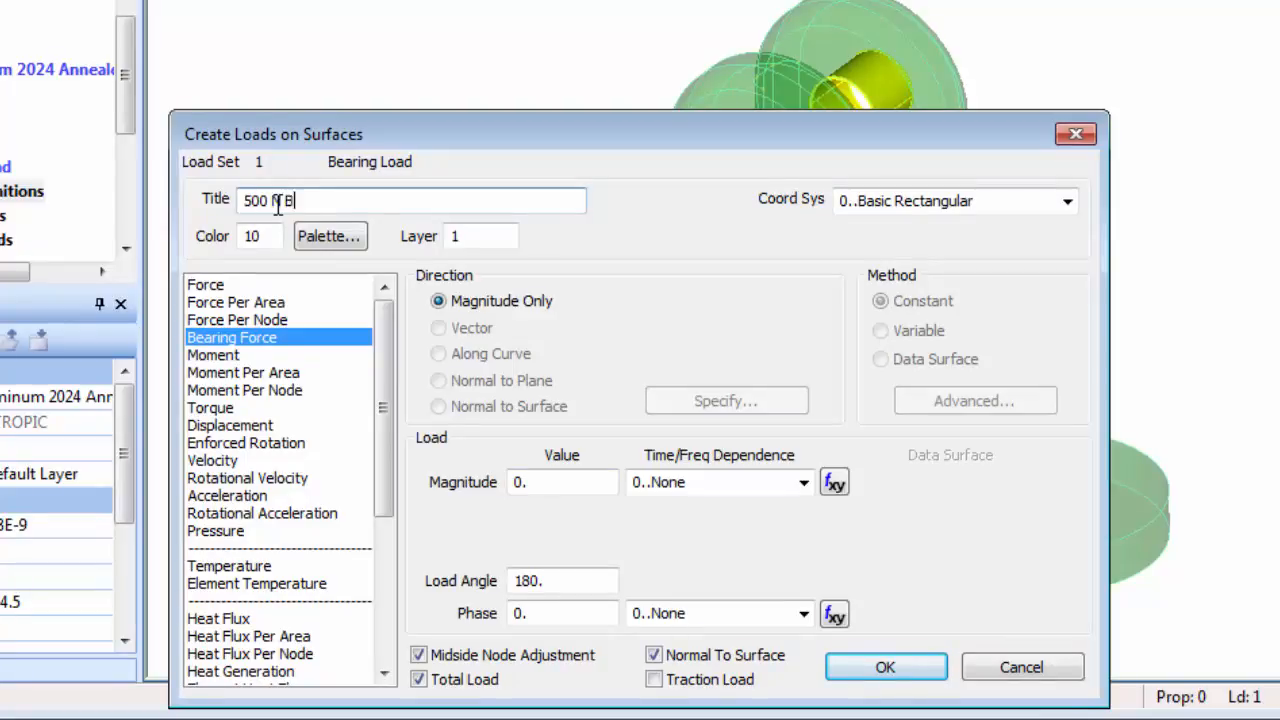
{"action": "type", "text": "earing Load"}
{"action": "left_click", "coordinate": [514, 481]}
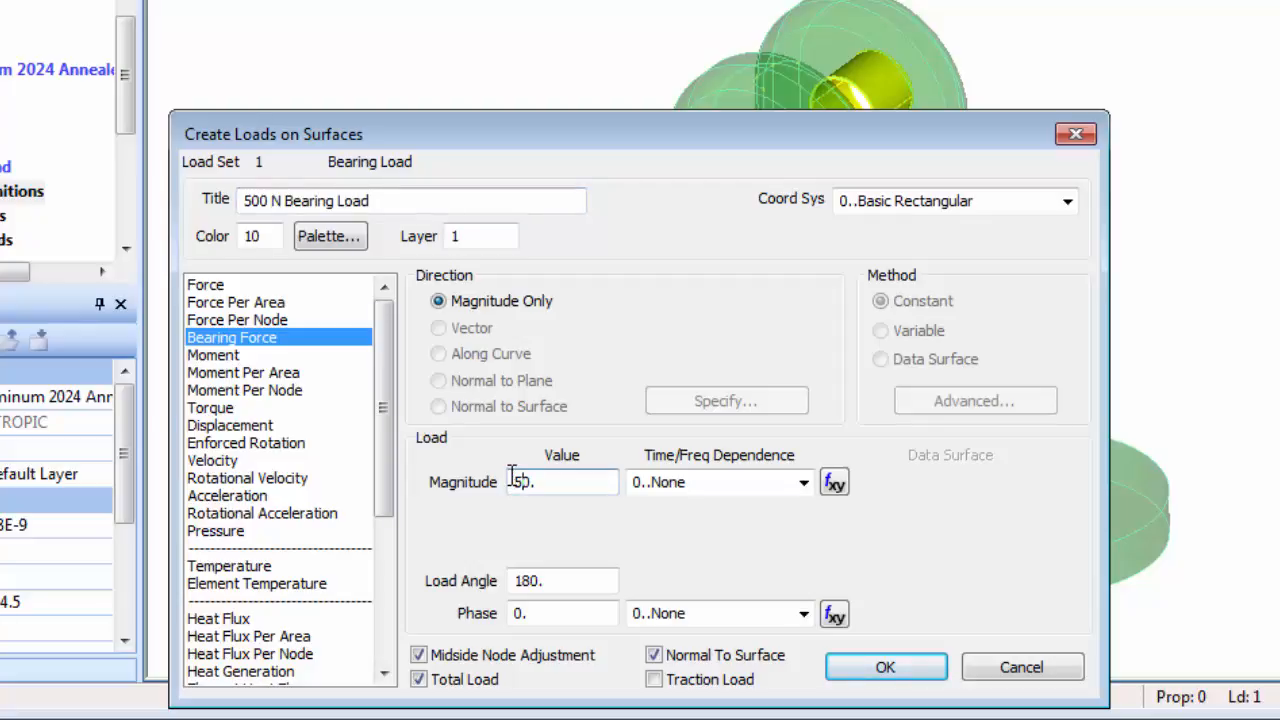
{"action": "left_click", "coordinate": [655, 657]}
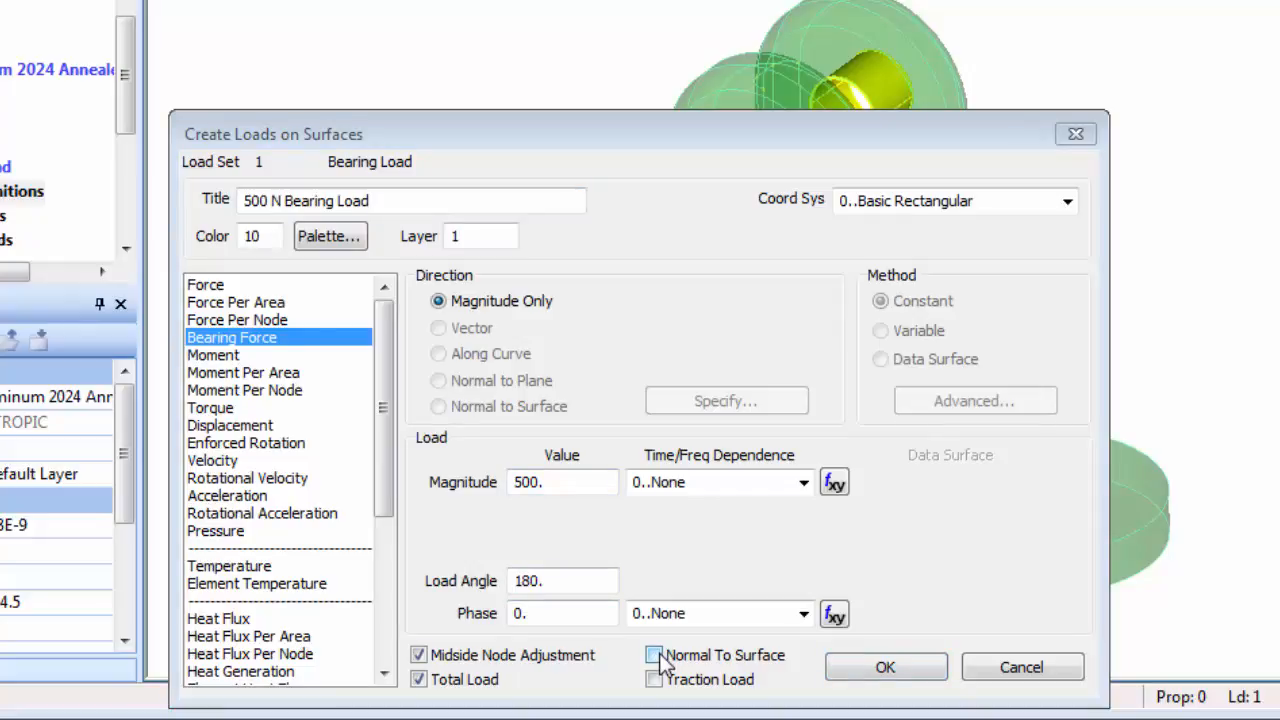
{"action": "left_click", "coordinate": [886, 668]}
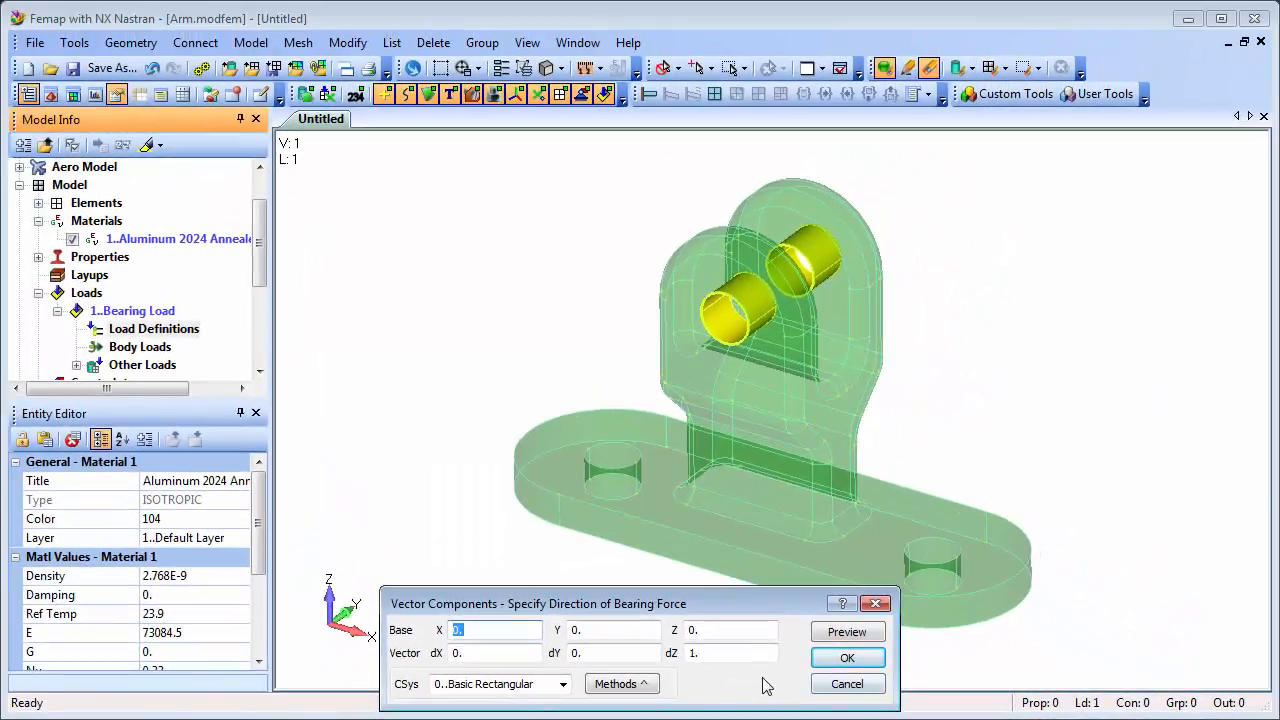
Define the load direction by components, with its base point on the bushing.
{"action": "left_click", "coordinate": [645, 686]}
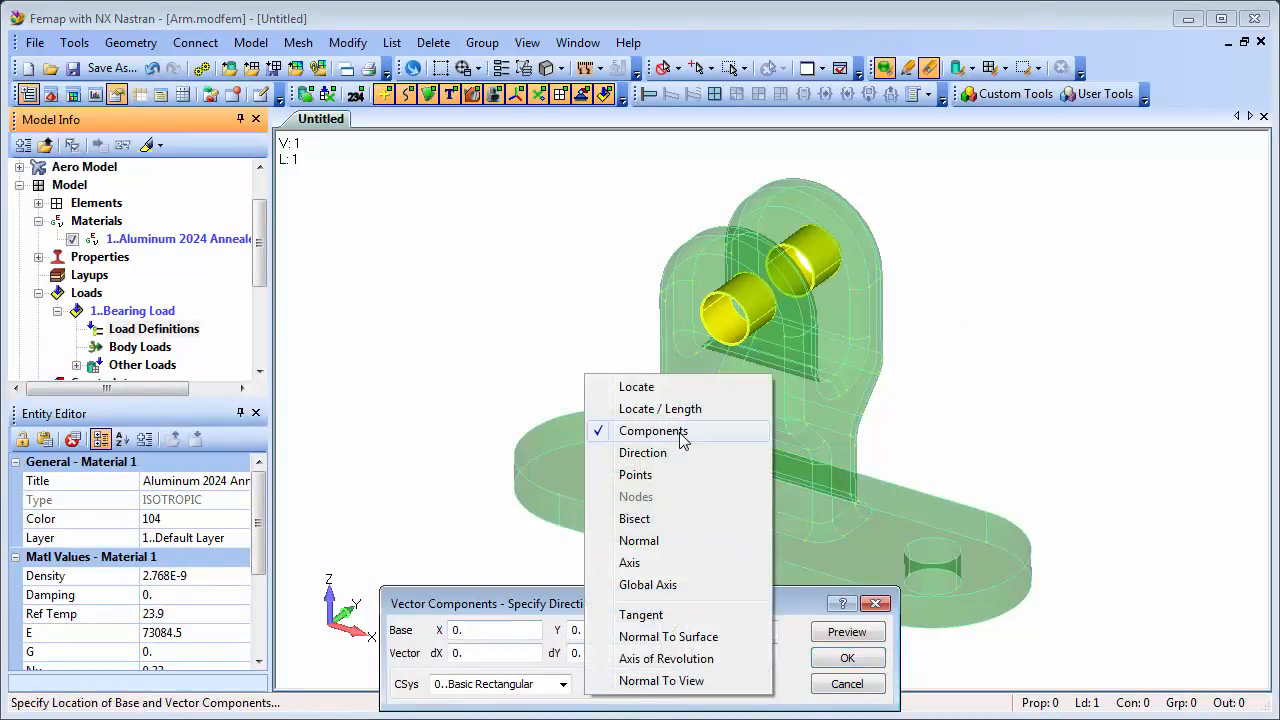
{"action": "left_click", "coordinate": [680, 433]}
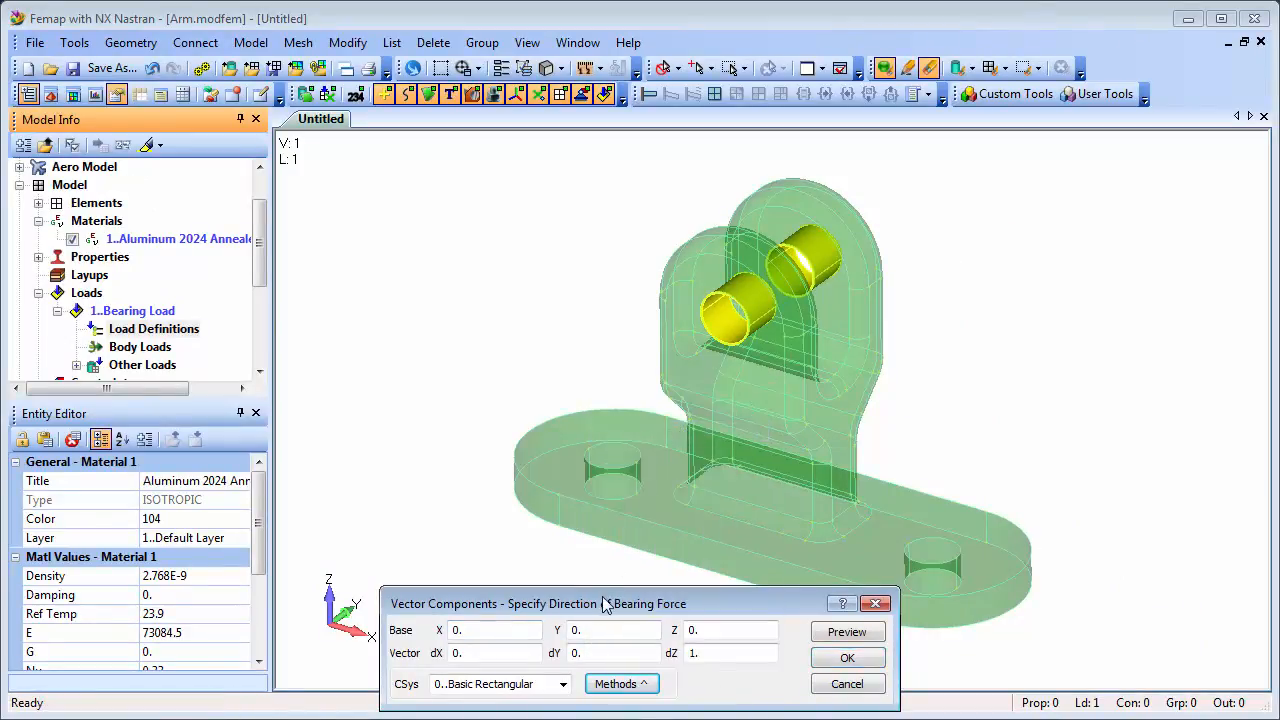
{"action": "left_click_drag", "start_coordinate": [606, 603], "coordinate": [570, 391]}
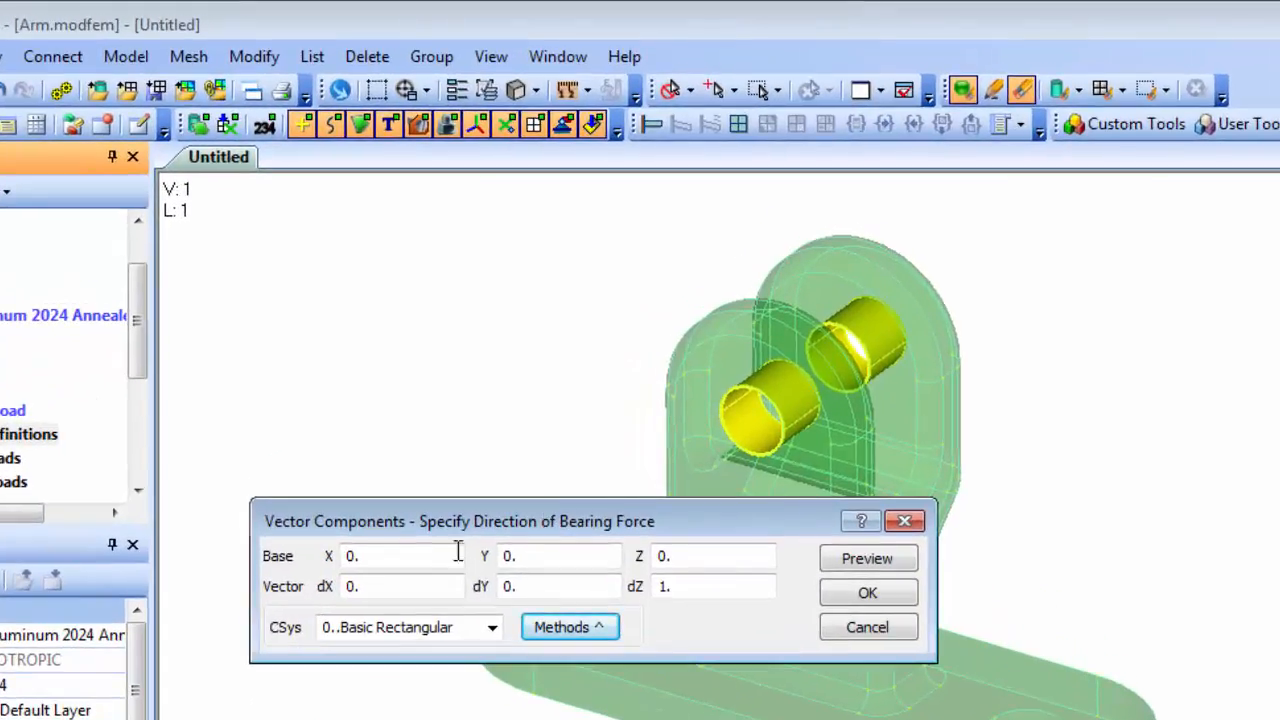
{"action": "left_click", "coordinate": [443, 520]}
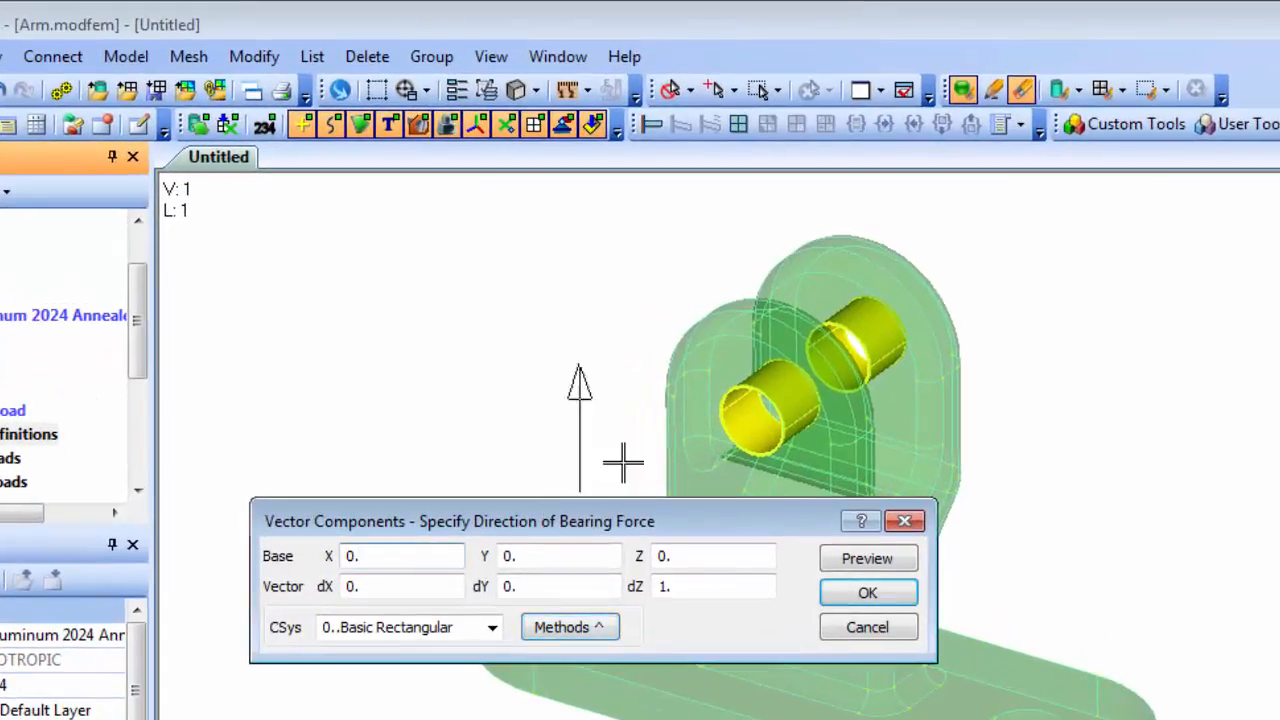
{"action": "left_click", "coordinate": [750, 388]}
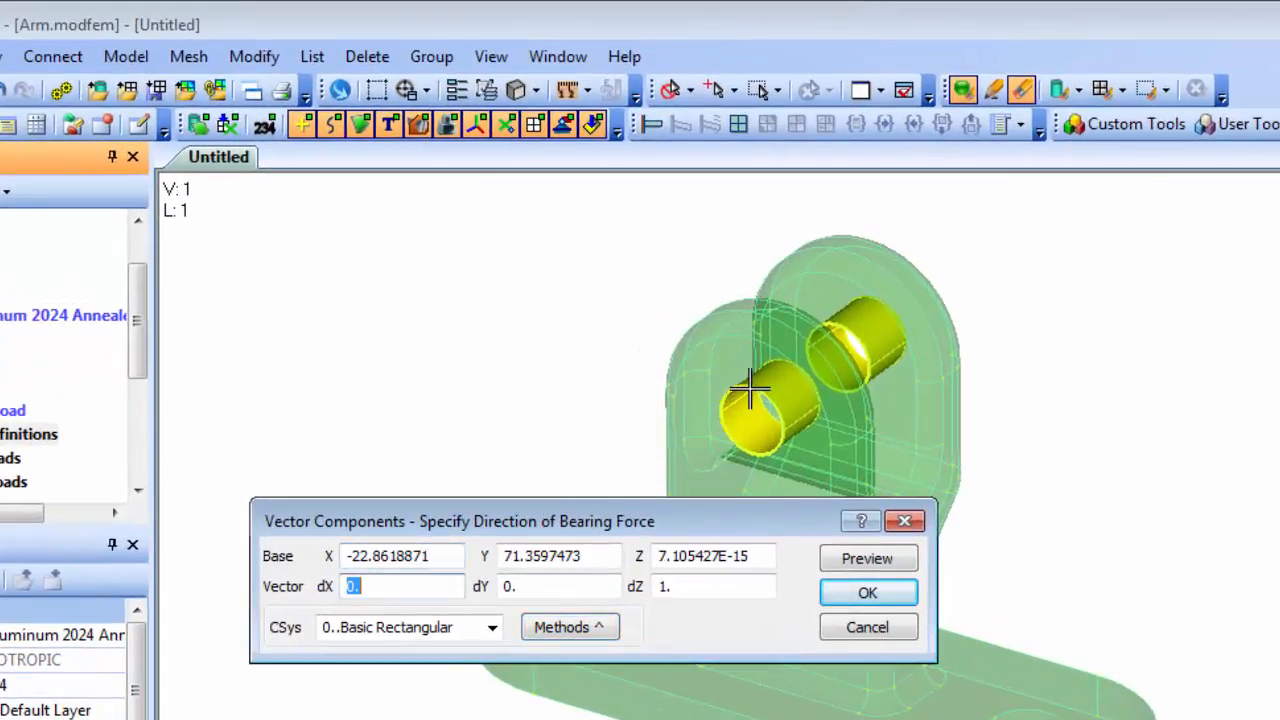
Set direction components 0.5, -0.25, -1, preview them, and create the bearing load.
{"action": "left_click", "coordinate": [398, 587]}
{"action": "key", "text": "Tab"}
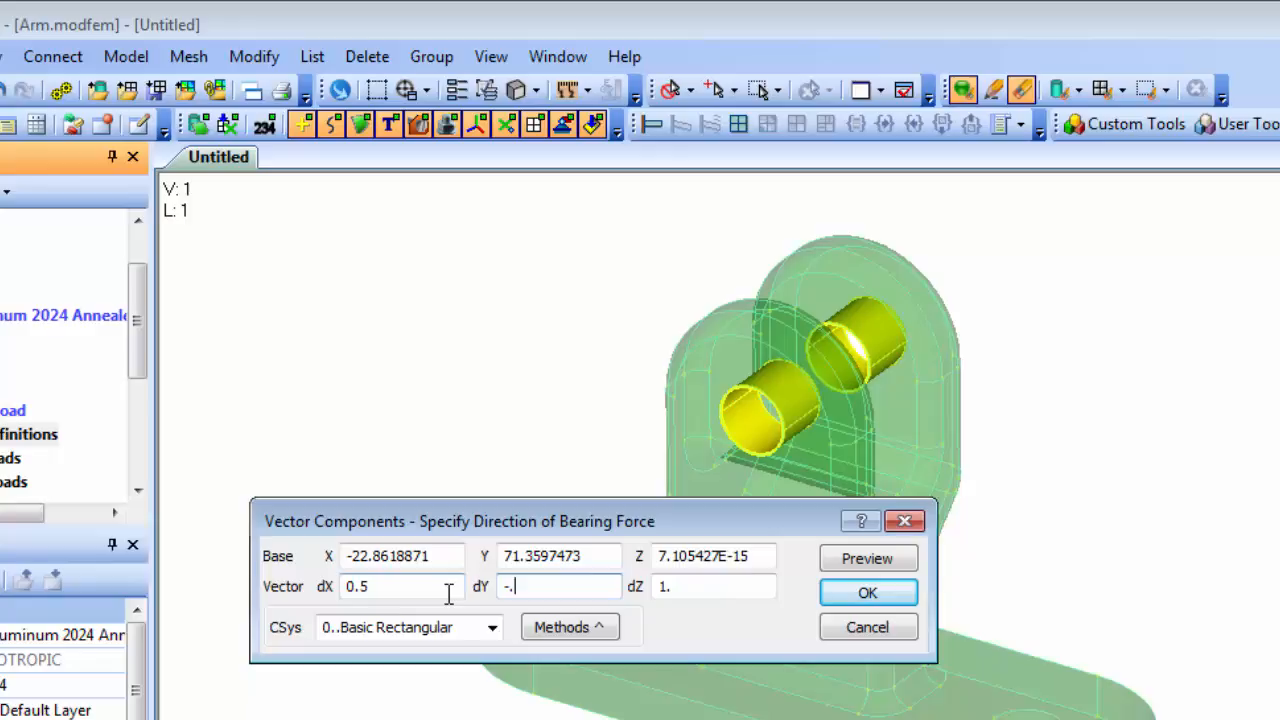
{"action": "left_click", "coordinate": [661, 587]}
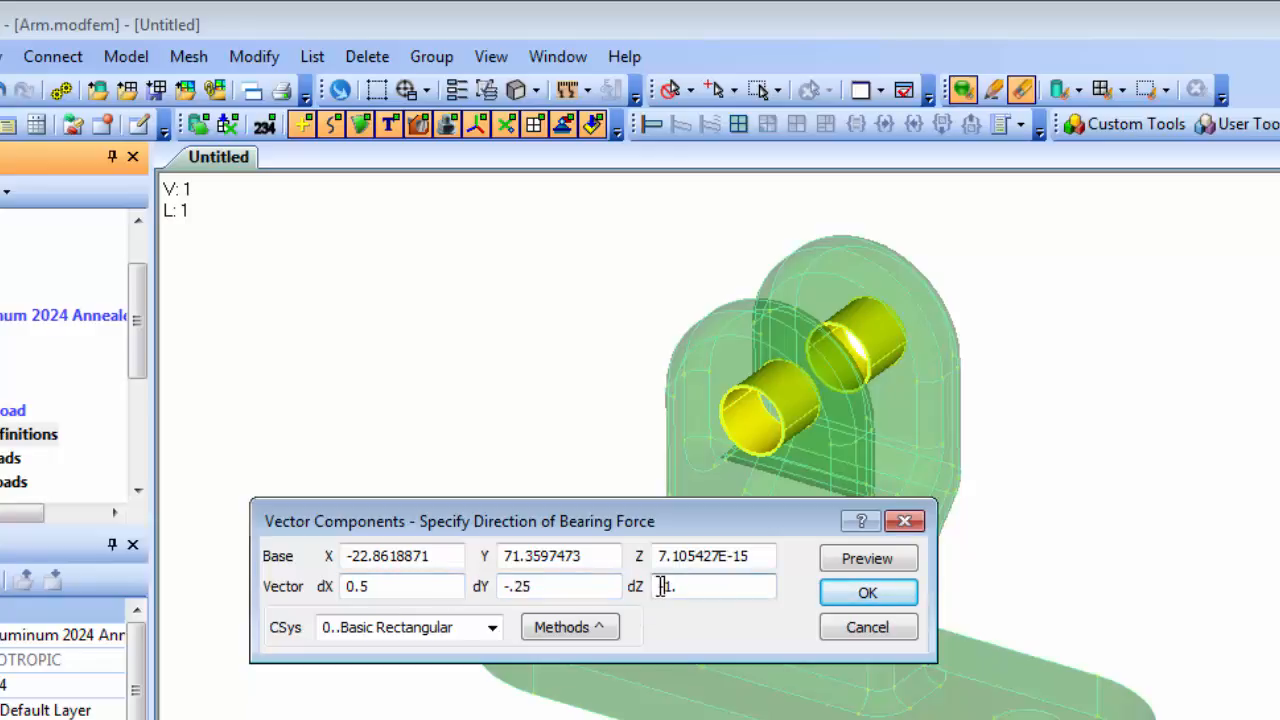
{"action": "type", "text": "-"}
{"action": "left_click", "coordinate": [866, 559]}
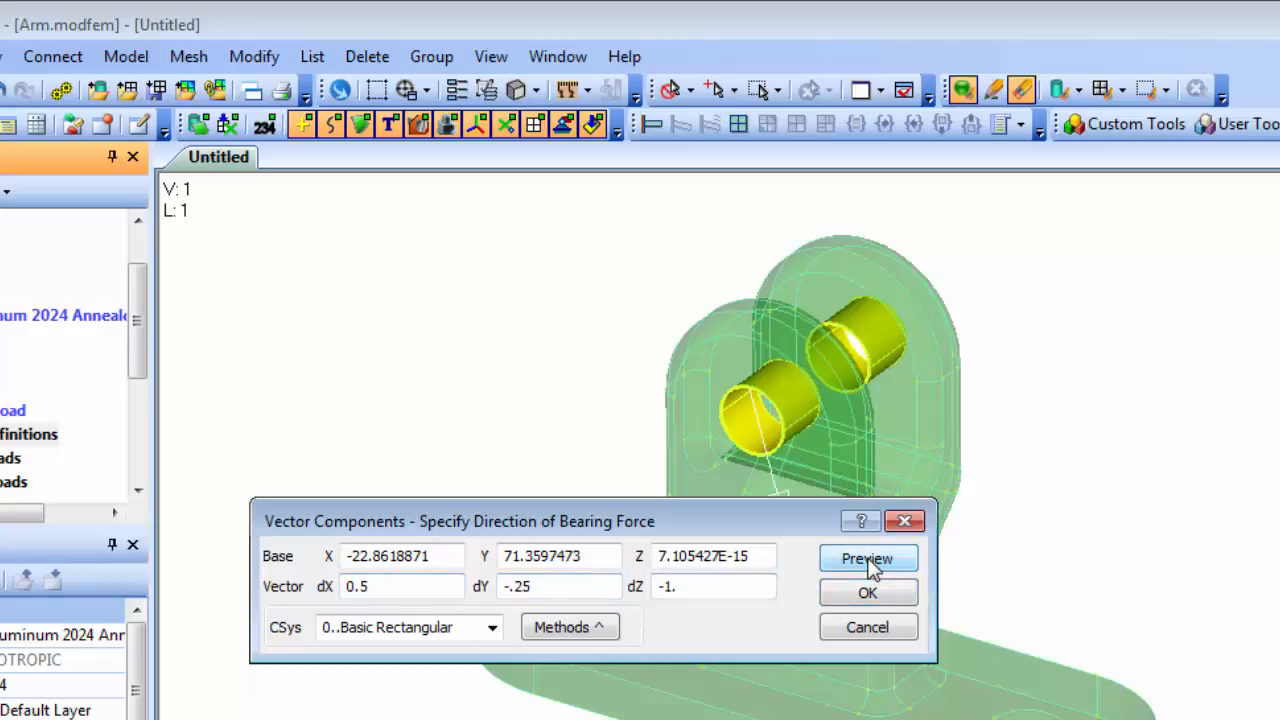
{"action": "left_click_drag", "start_coordinate": [800, 523], "coordinate": [766, 556]}
{"action": "left_click", "coordinate": [831, 592]}
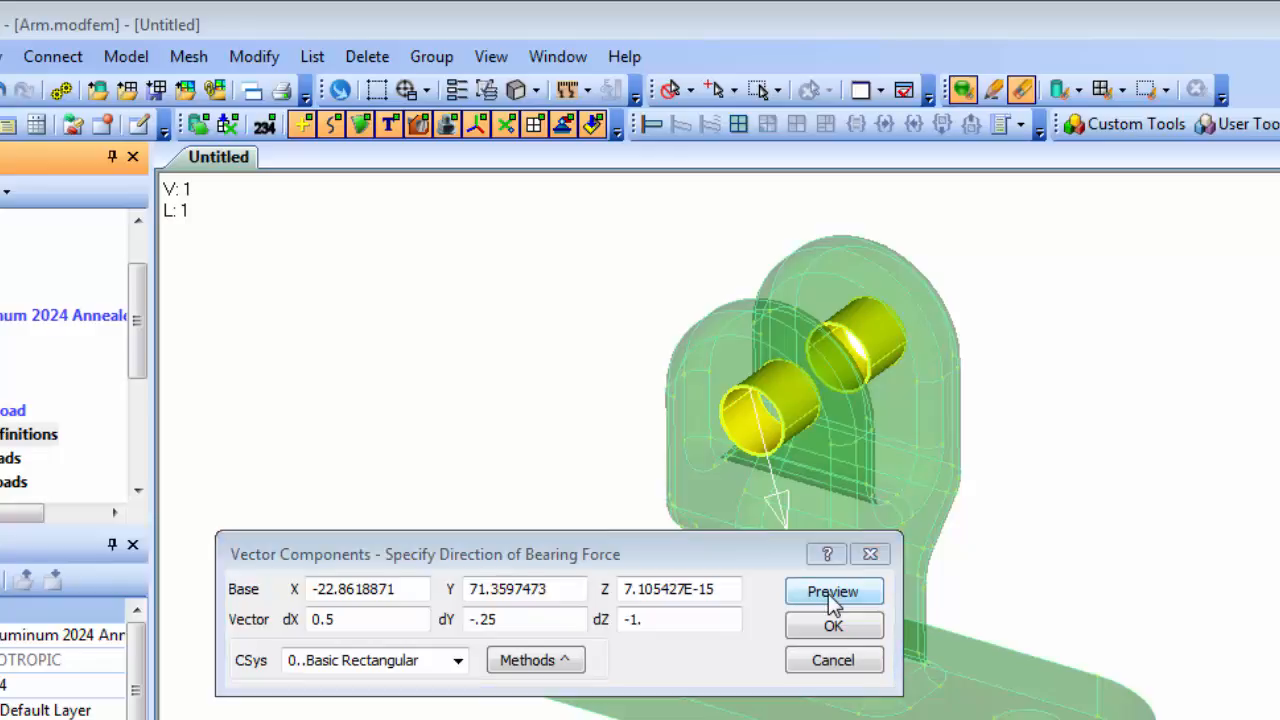
{"action": "left_click", "coordinate": [832, 625]}
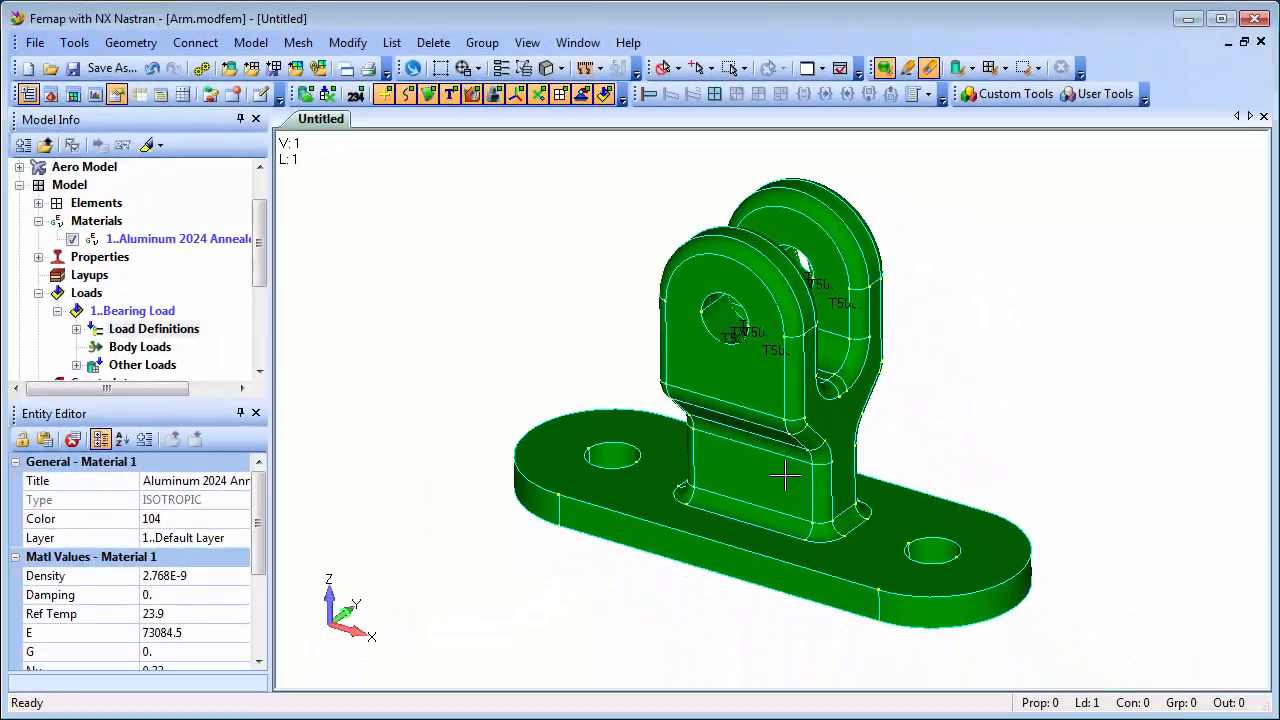
{"action": "left_click", "coordinate": [76, 330]}
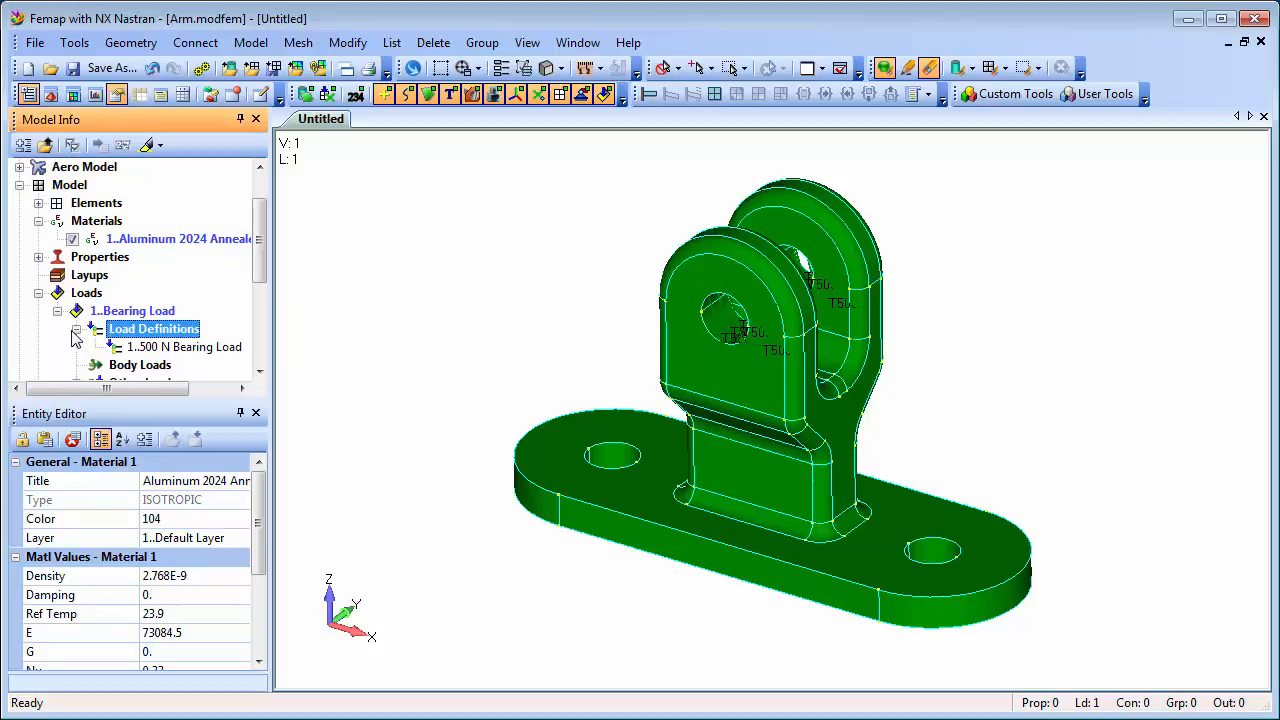
{"action": "left_click", "coordinate": [195, 347]}
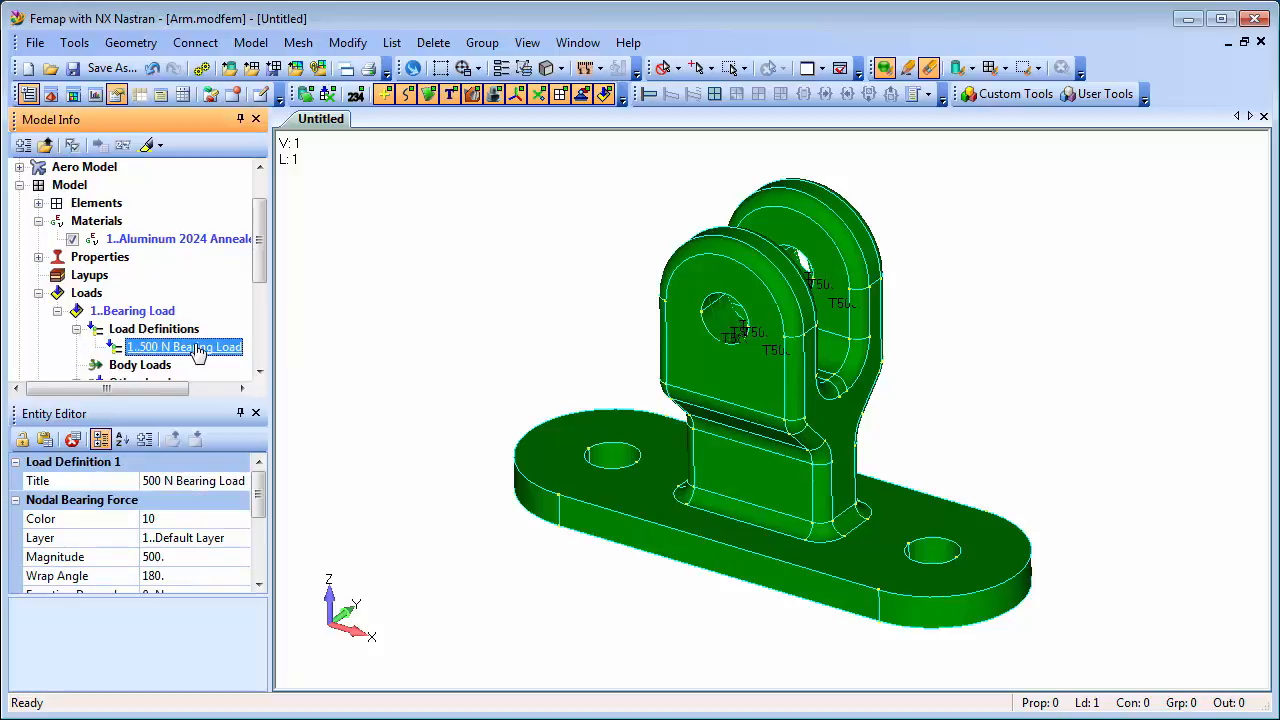
{"action": "left_click", "coordinate": [147, 145]}
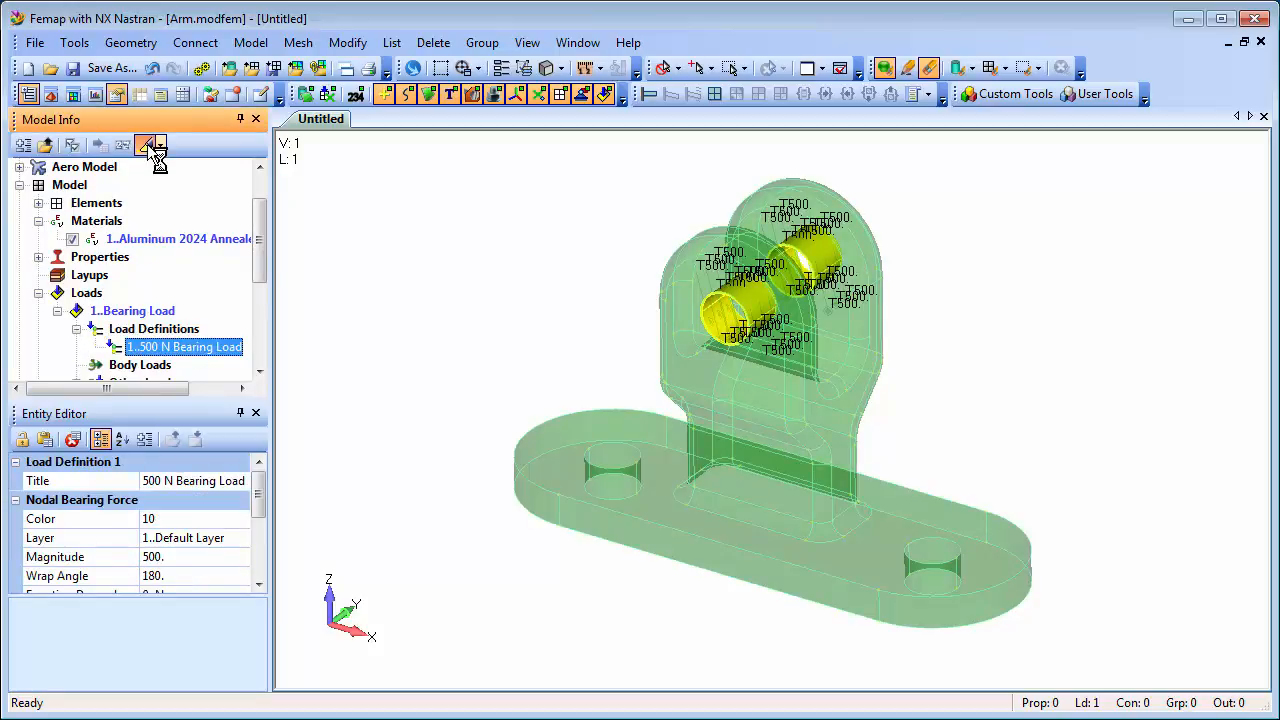
{"action": "left_click", "coordinate": [148, 146]}
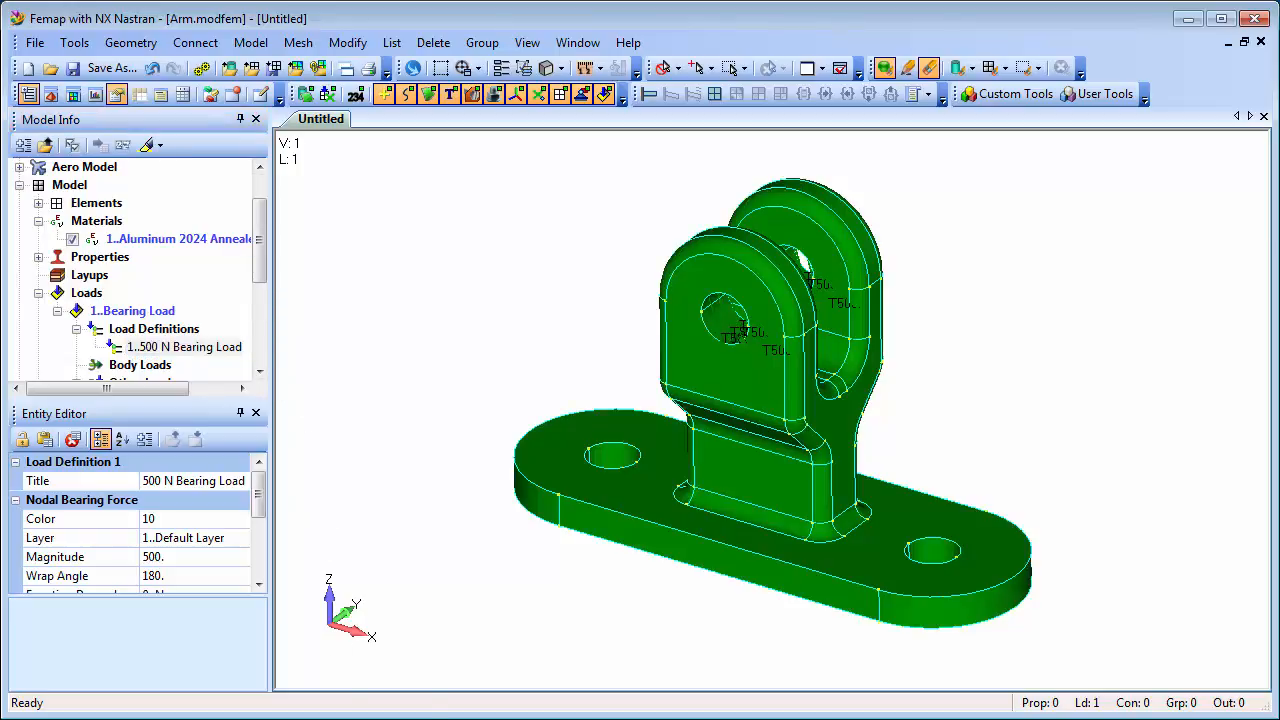
{"action": "left_click_drag", "start_coordinate": [256, 272], "coordinate": [260, 322]}
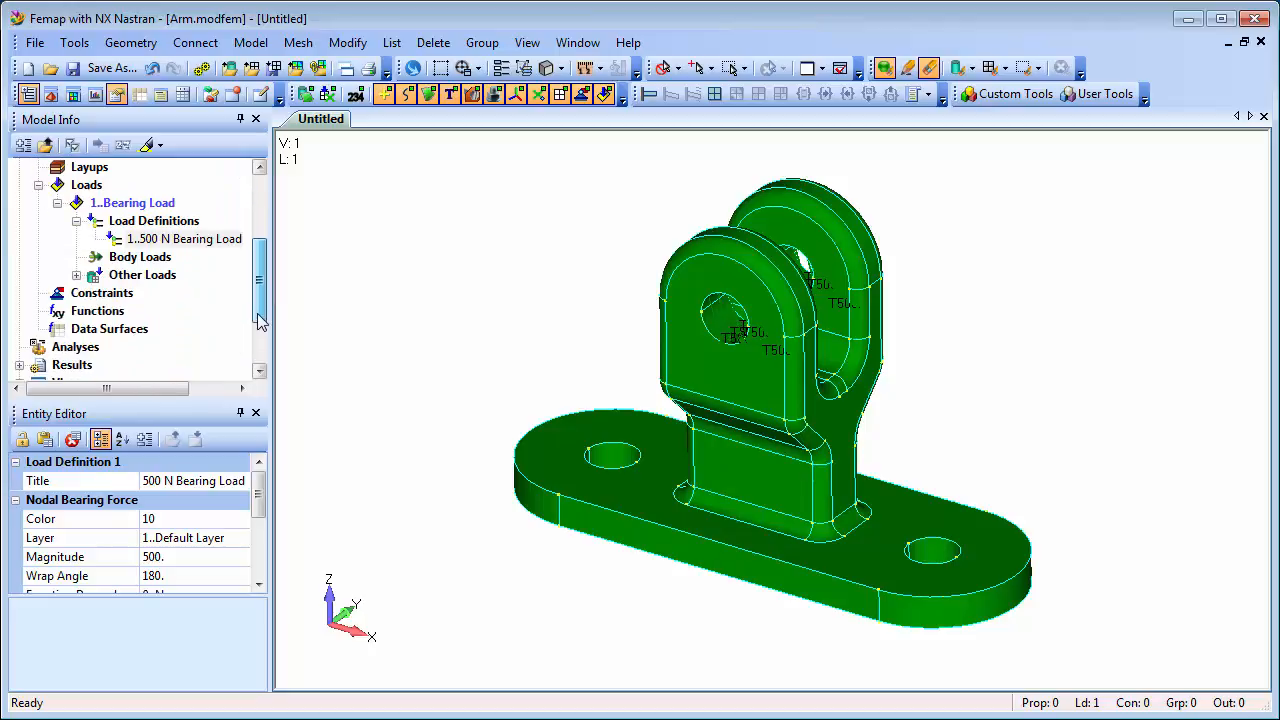
Create constraint set 'Pinned Constraints', expand it, and bring up the Constraint Definitions options.
{"action": "right_click", "coordinate": [100, 296]}
{"action": "left_click", "coordinate": [160, 309]}
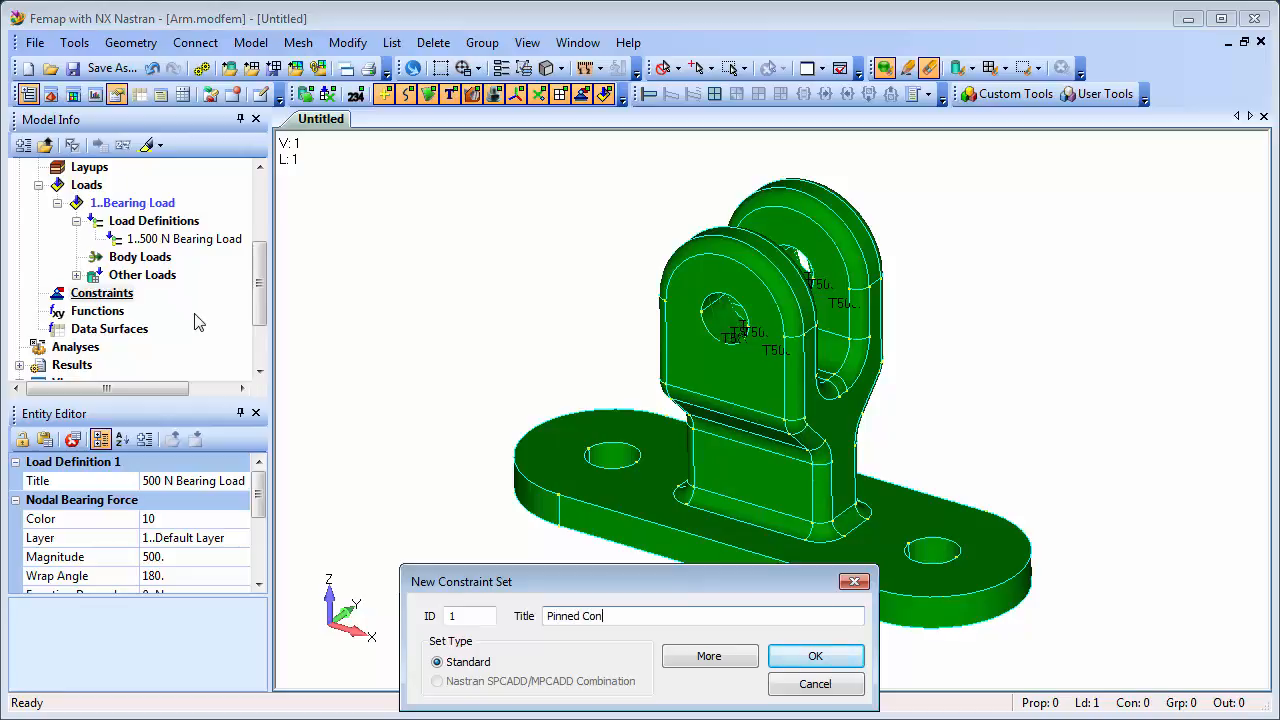
{"action": "left_click", "coordinate": [812, 655]}
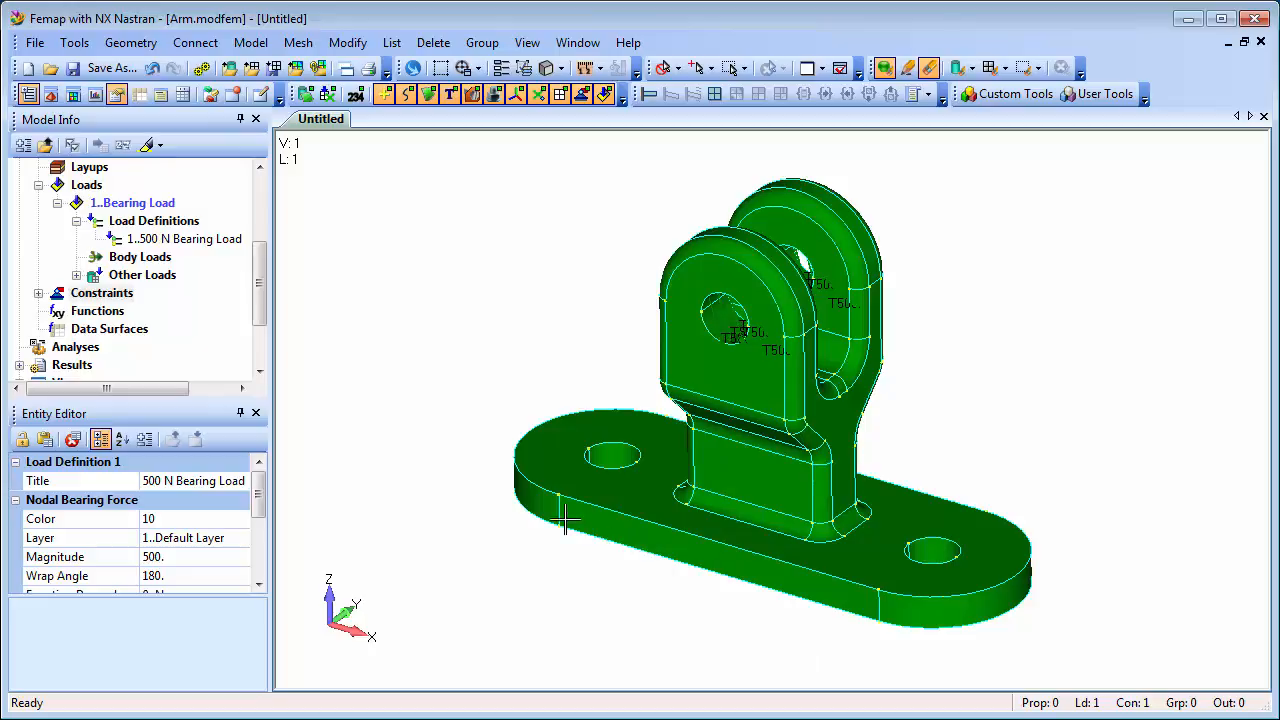
{"action": "left_click", "coordinate": [40, 295]}
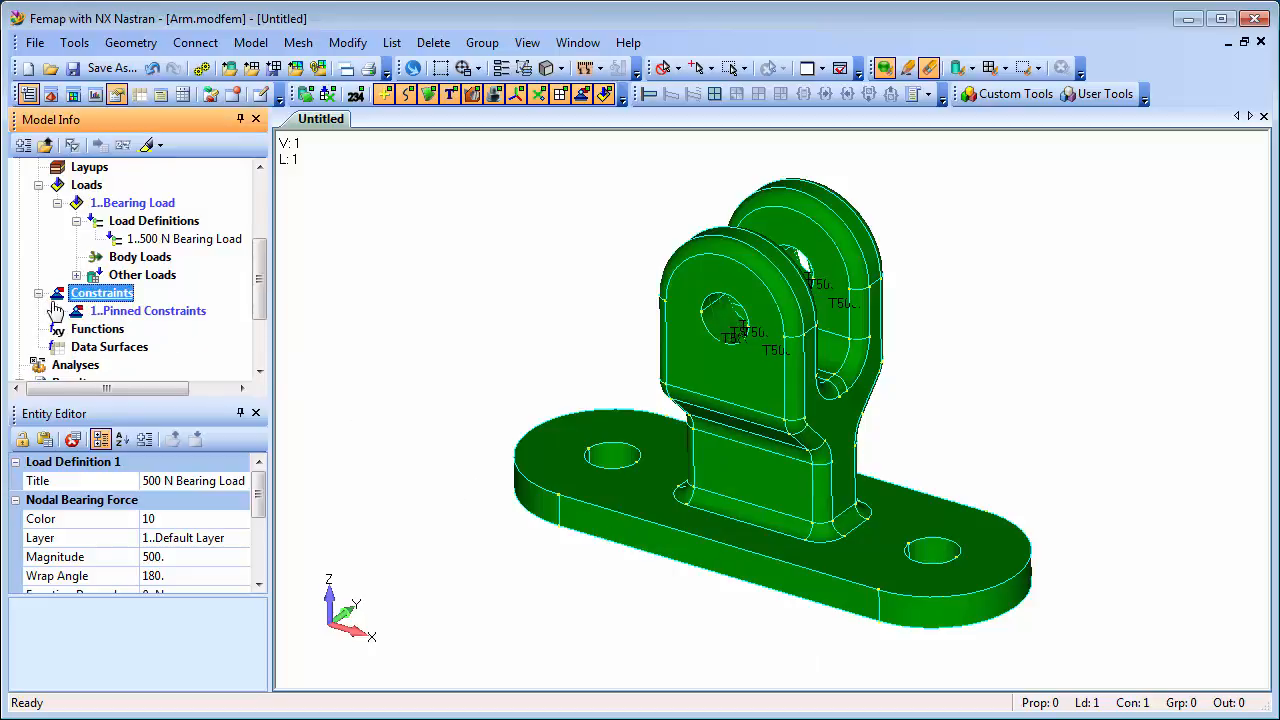
{"action": "left_click", "coordinate": [57, 311]}
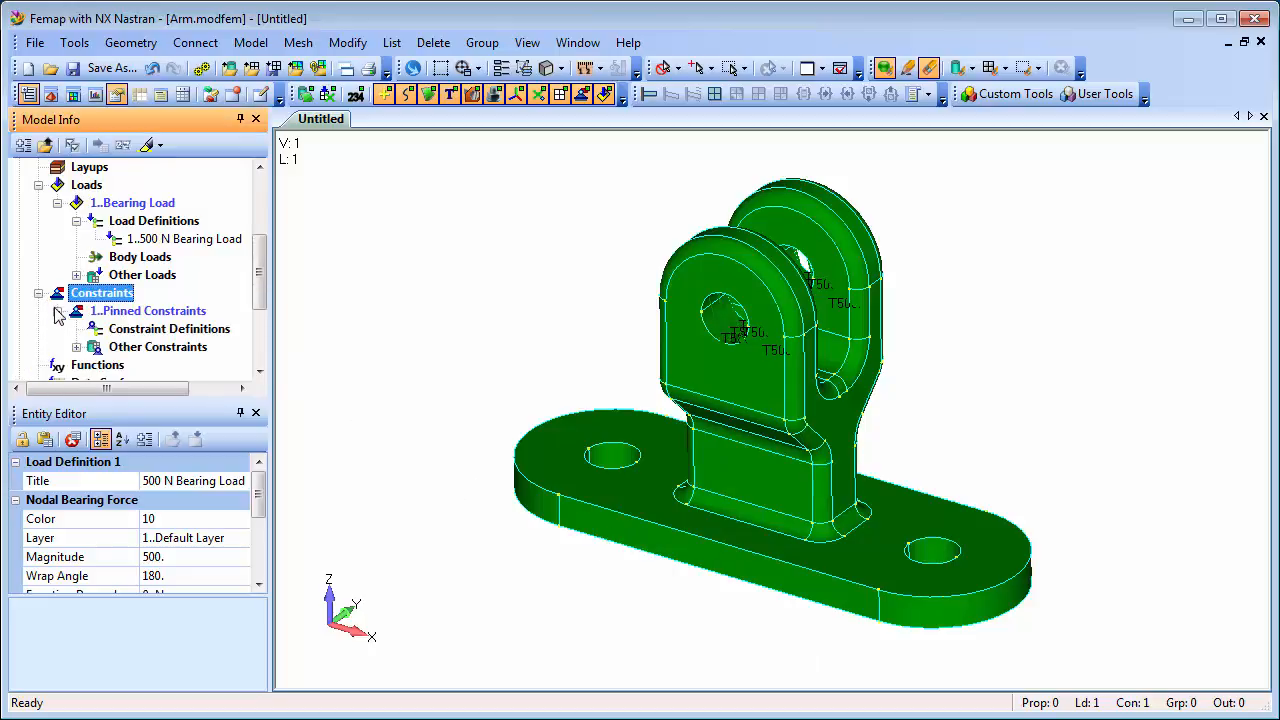
{"action": "right_click", "coordinate": [166, 332]}
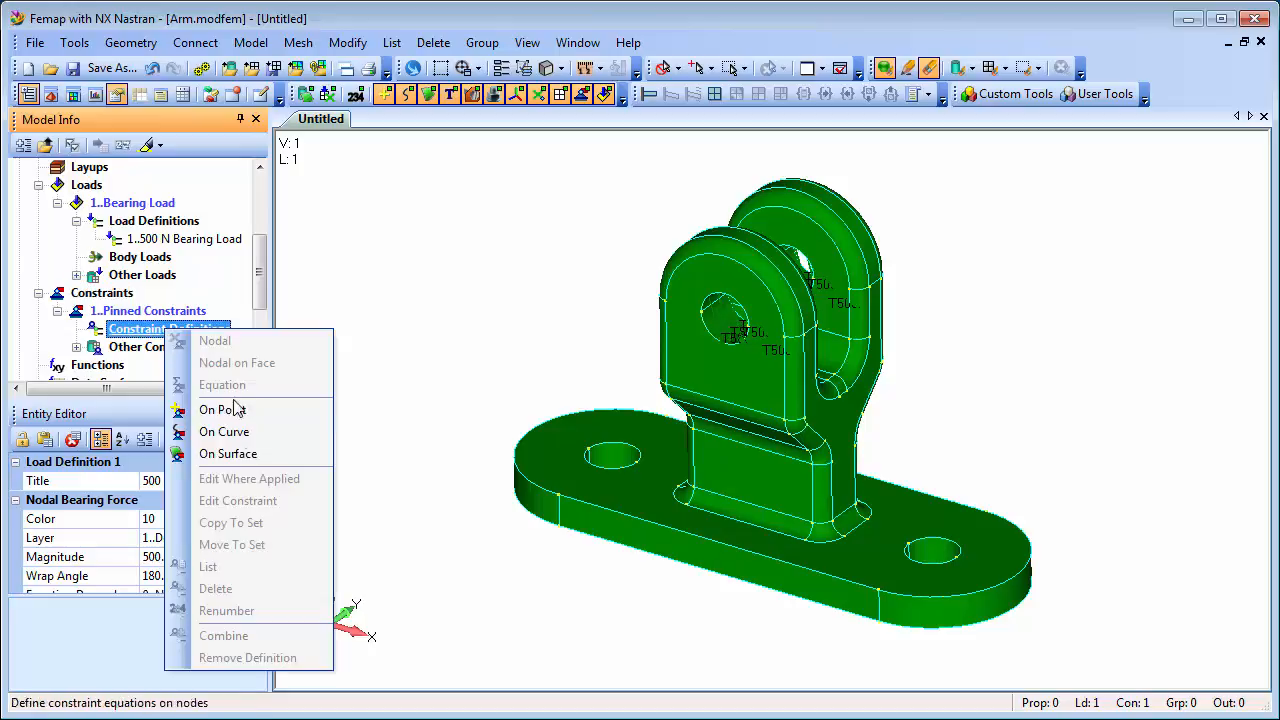
Apply a Pinned - No Translation constraint to base bolt-hole surfaces 80, 25, 79 and 26.
{"action": "left_click", "coordinate": [251, 456]}
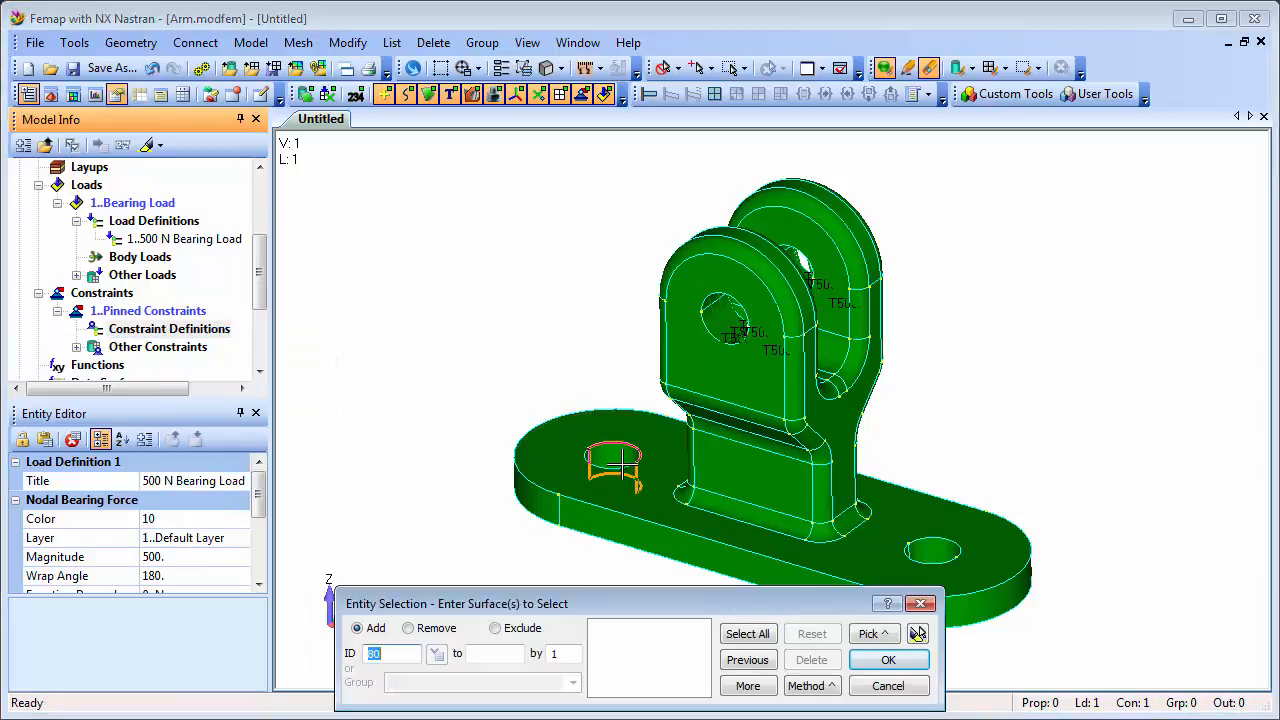
{"action": "left_click", "coordinate": [622, 462]}
{"action": "left_click", "coordinate": [612, 470]}
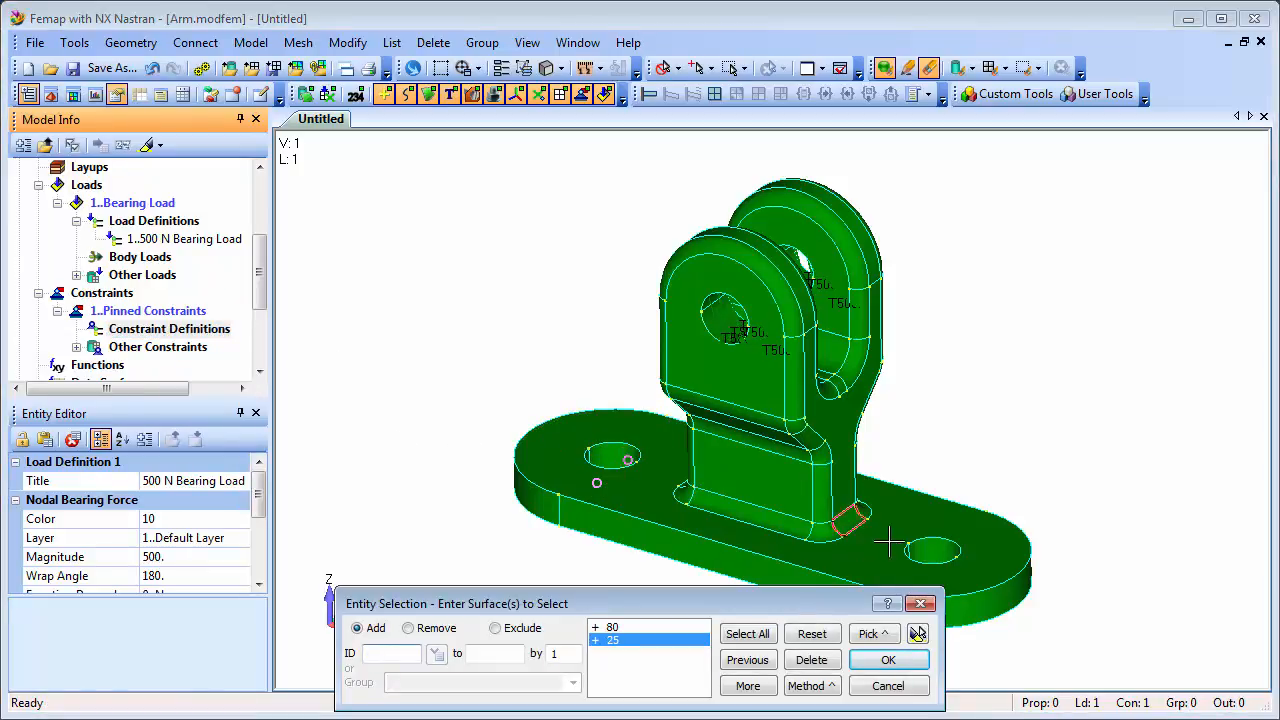
{"action": "left_click", "coordinate": [936, 550]}
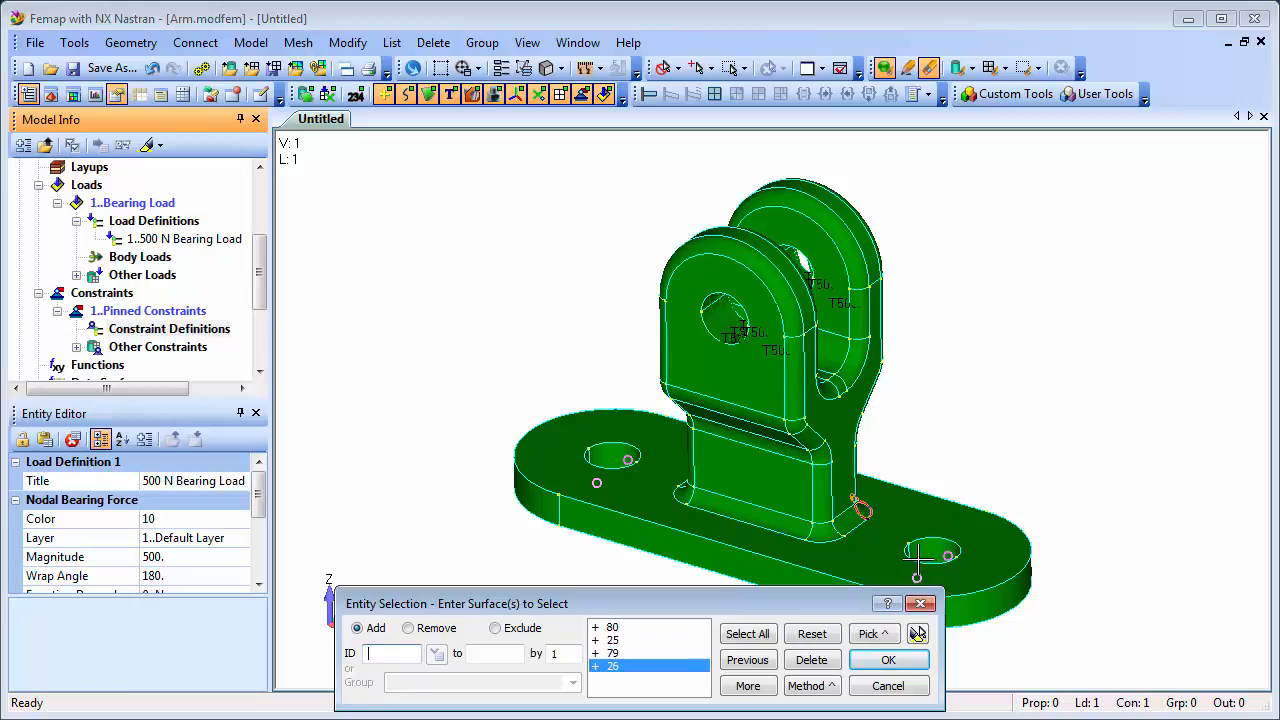
{"action": "left_click", "coordinate": [917, 634]}
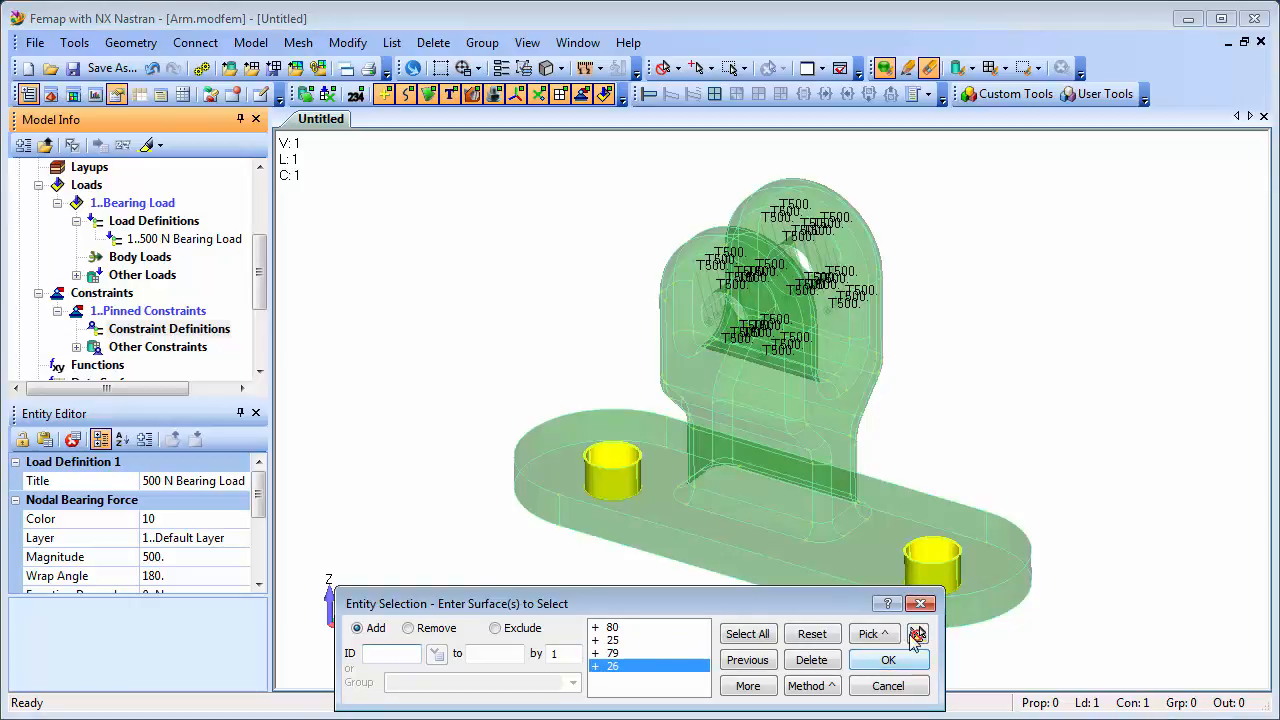
{"action": "left_click", "coordinate": [888, 660]}
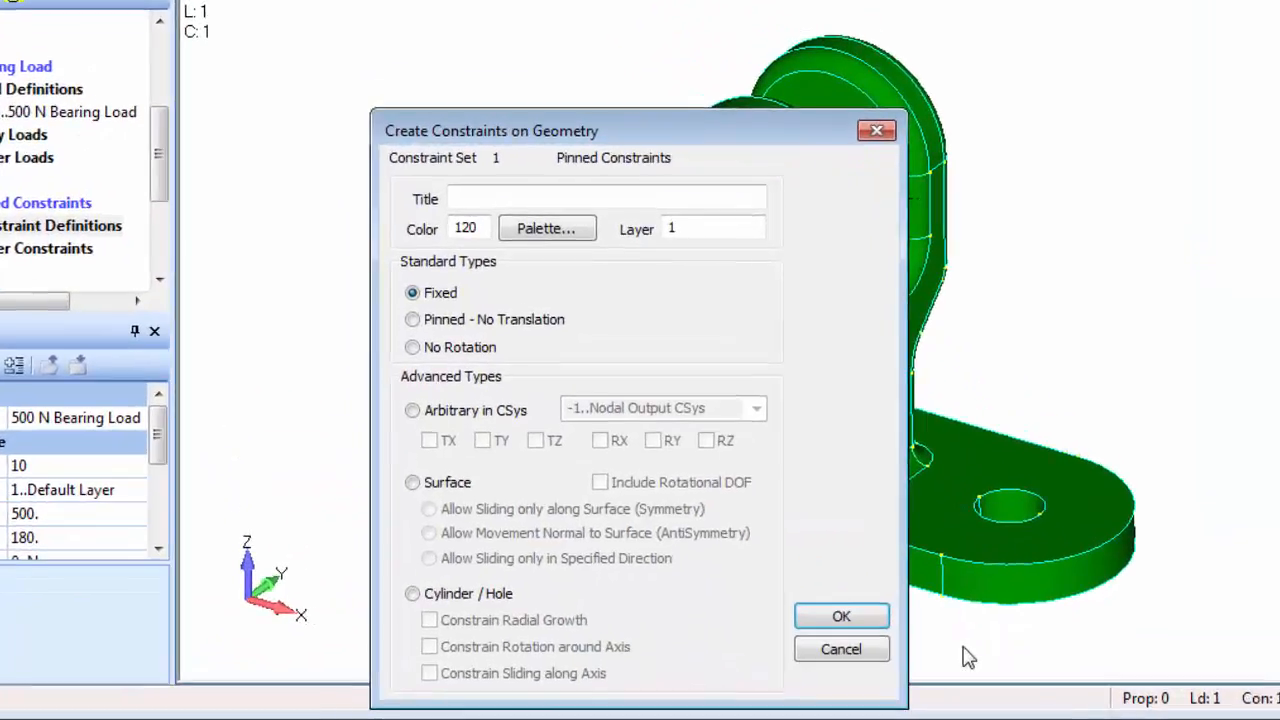
{"action": "left_click", "coordinate": [398, 294]}
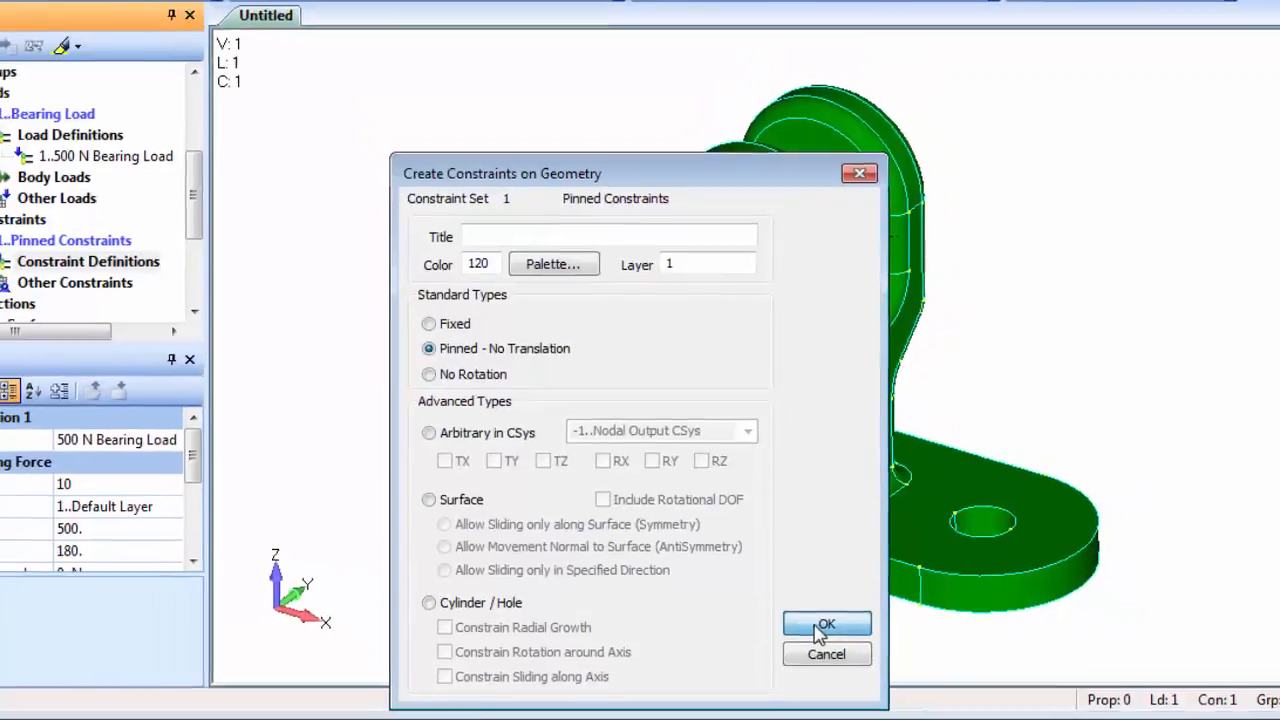
{"action": "left_click", "coordinate": [820, 628]}
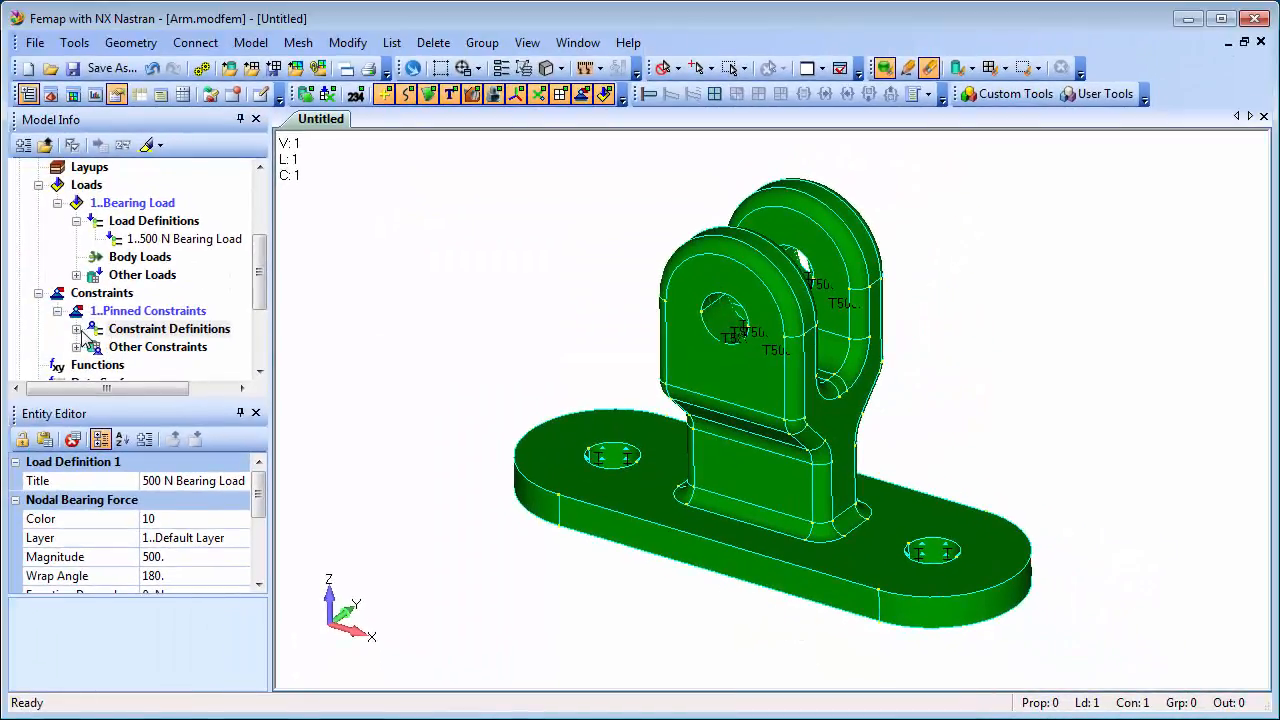
Highlight the Constraint on Surface definition on the bolt holes, then open the Help menu.
{"action": "left_click", "coordinate": [78, 330]}
{"action": "left_click", "coordinate": [186, 349]}
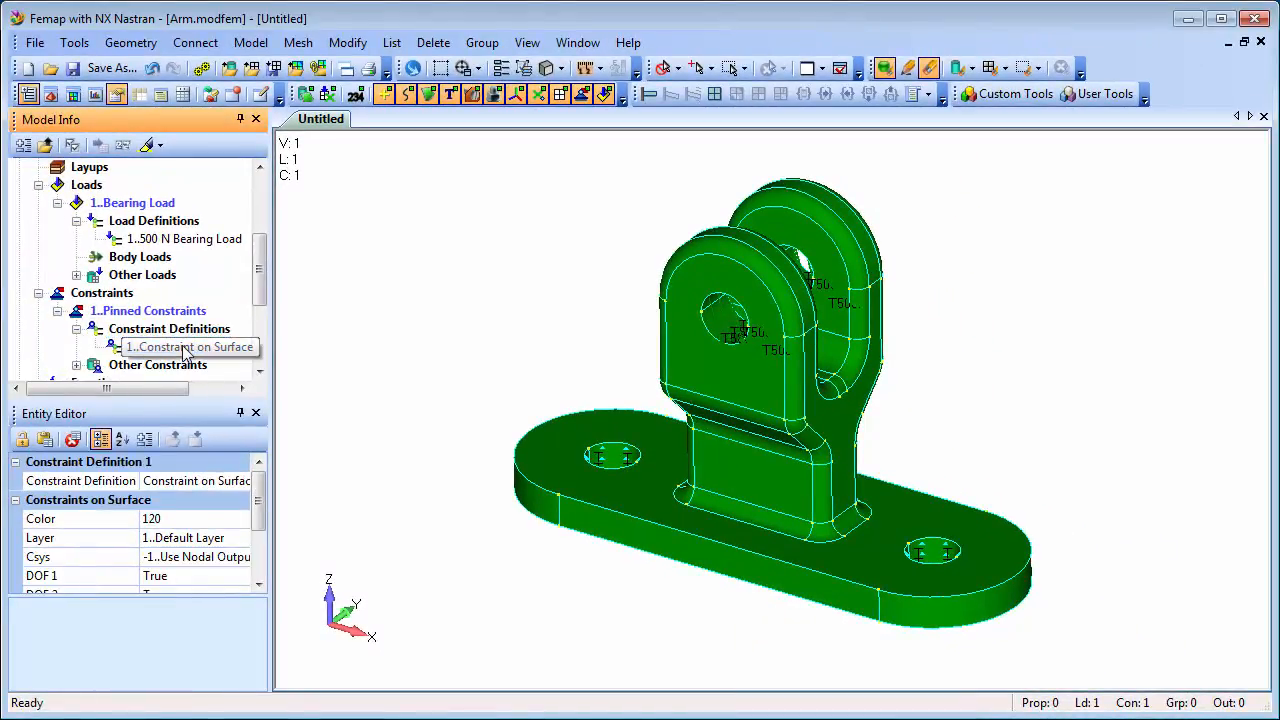
{"action": "left_click", "coordinate": [146, 146]}
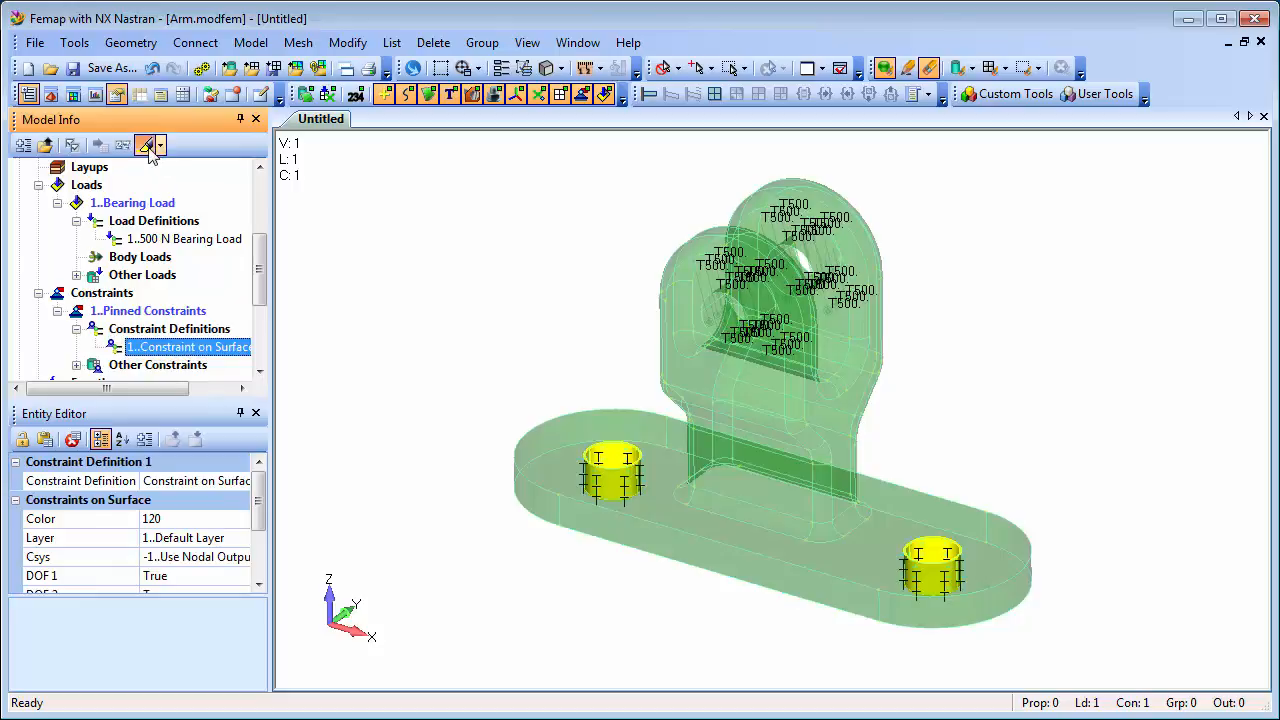
{"action": "left_click", "coordinate": [146, 146]}
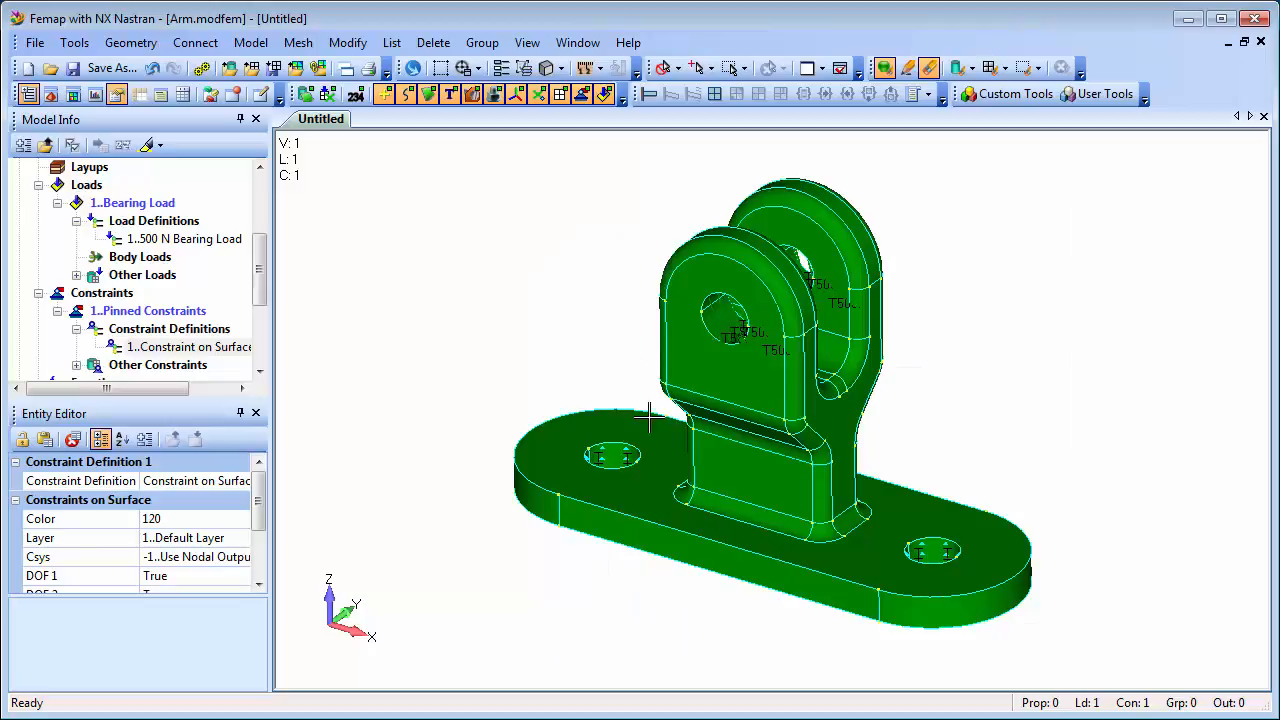
{"action": "left_click", "coordinate": [623, 40]}
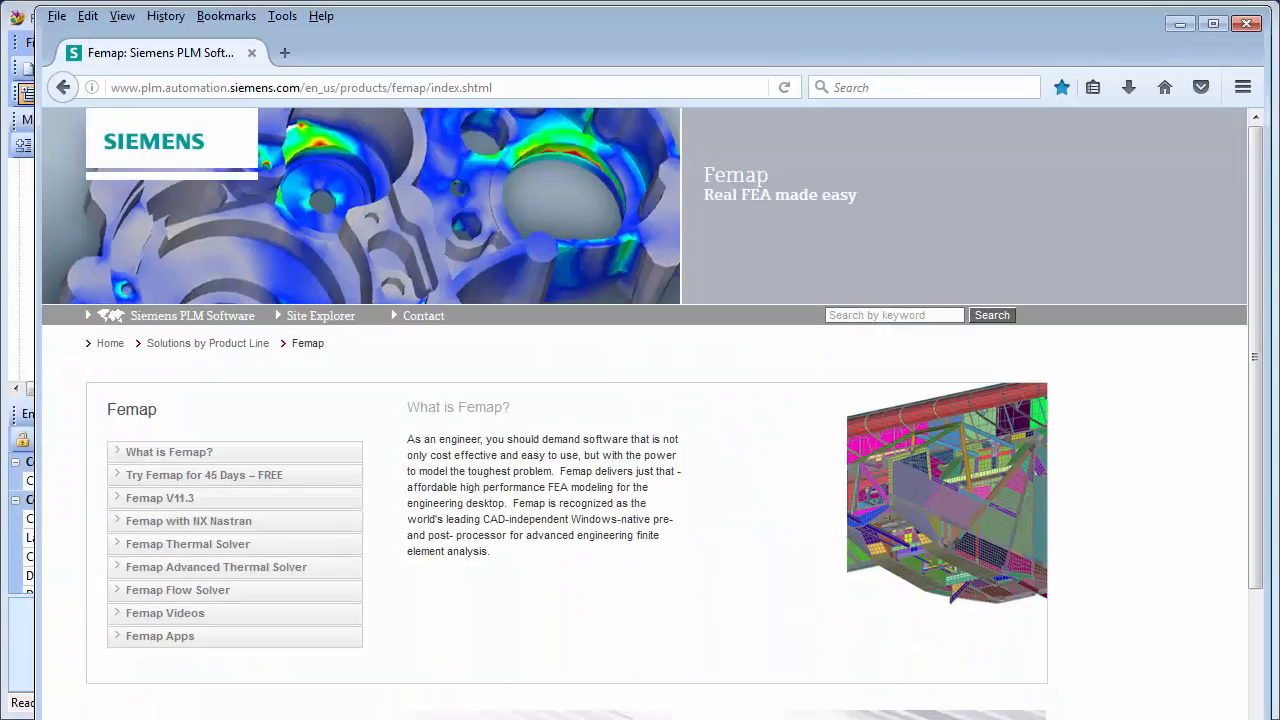
Visit the Femap Videos page, scroll through the demo list, and minimize Firefox.
{"action": "left_click", "coordinate": [170, 620]}
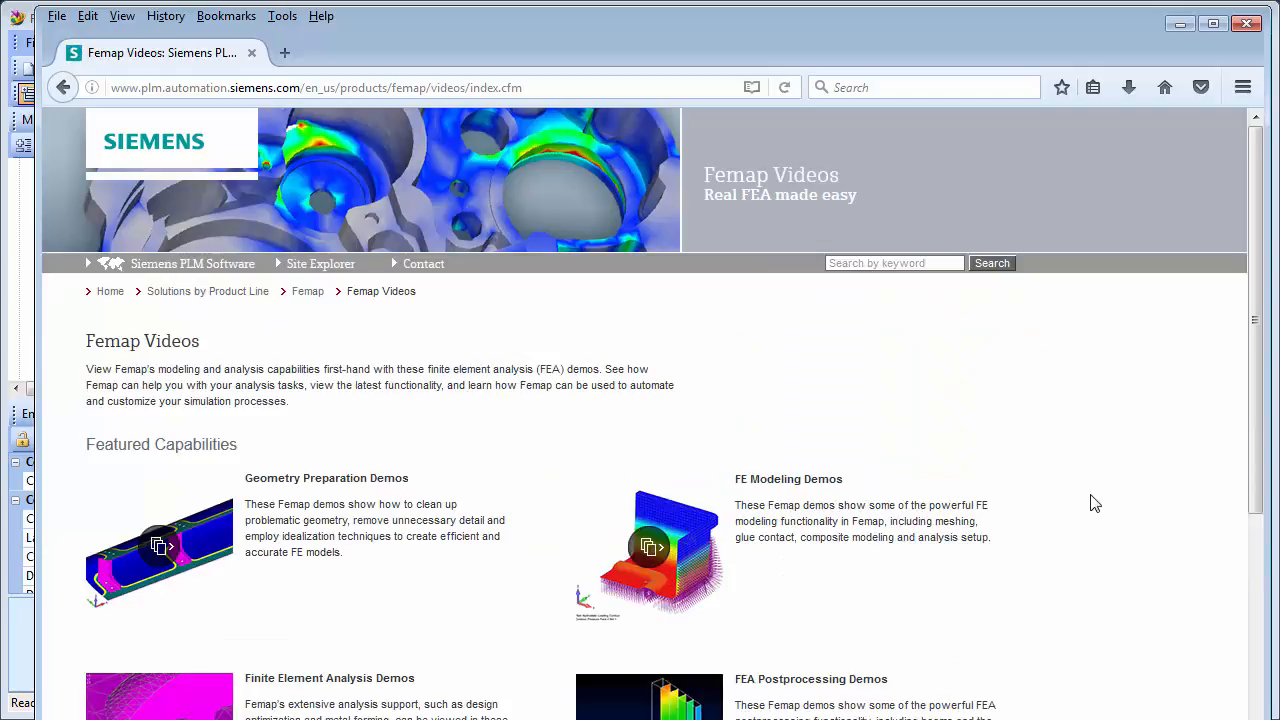
{"action": "scroll", "coordinate": [1105, 519], "scroll_direction": "down", "scroll_amount": 3}
{"action": "scroll", "coordinate": [1105, 519], "scroll_direction": "down", "scroll_amount": 3}
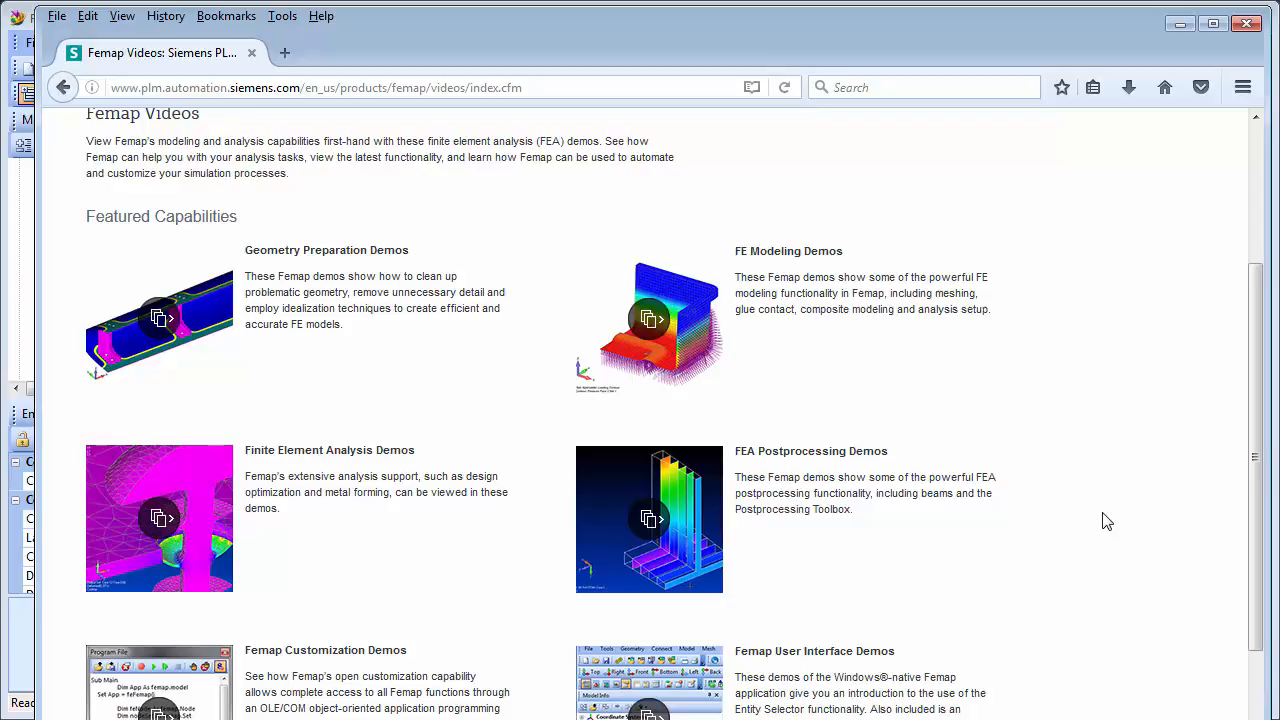
{"action": "left_click", "coordinate": [1182, 24]}
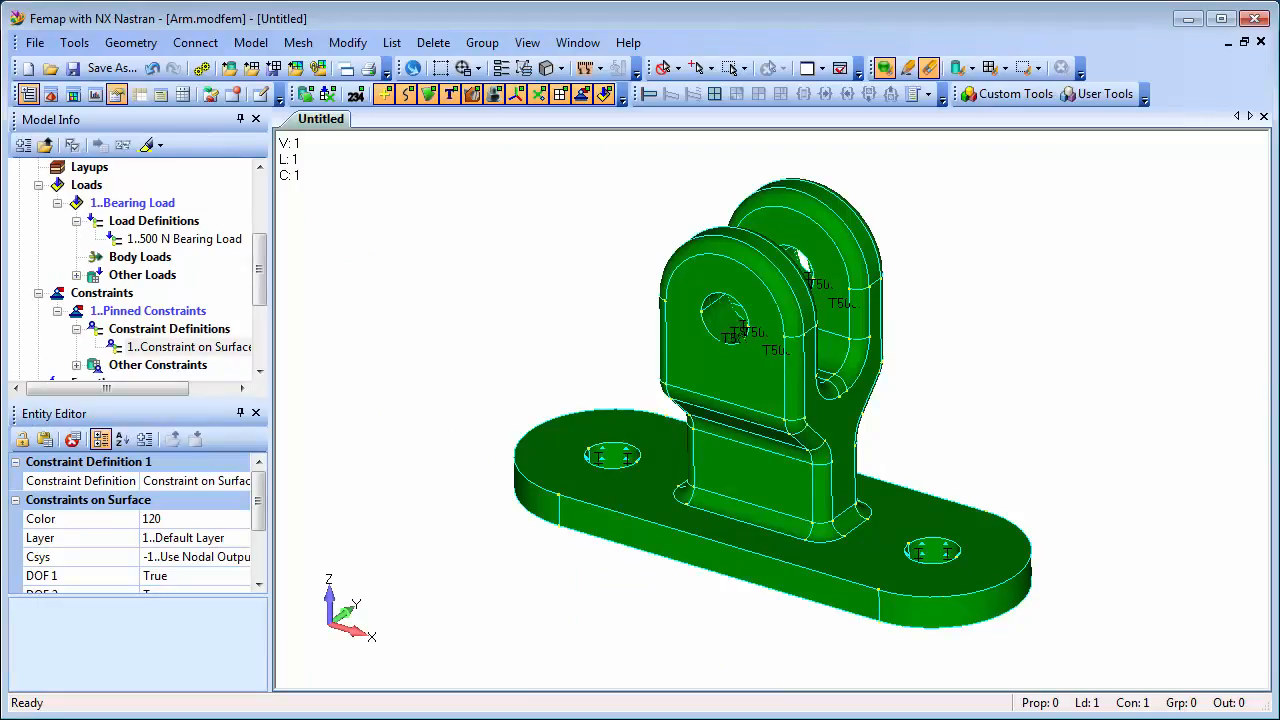